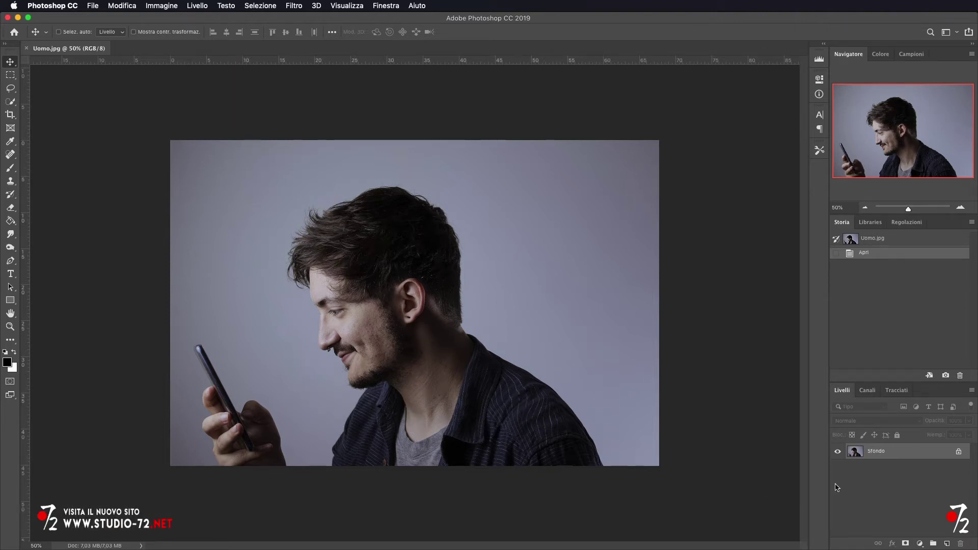
# Step: Add a Black & White adjustment layer with default values above the portrait photo
pyautogui.click(920, 544)
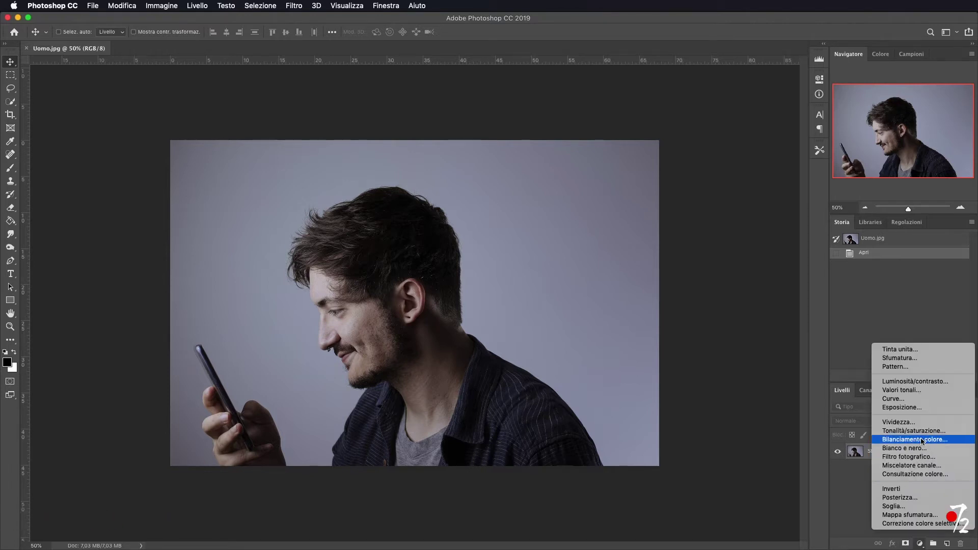
pyautogui.click(916, 449)
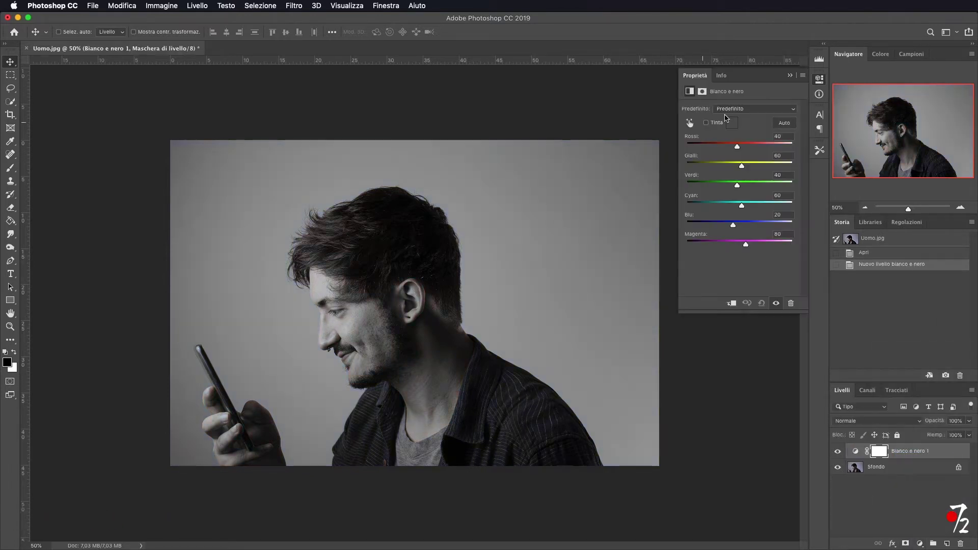
pyautogui.click(791, 75)
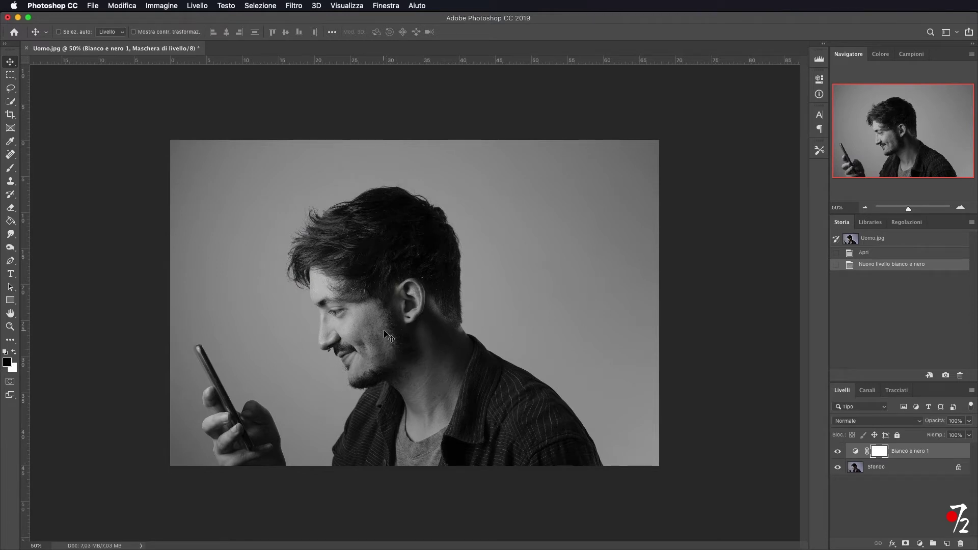
# Step: Add a Levels adjustment layer with the black input at 18 and the white input at 180
pyautogui.click(920, 544)
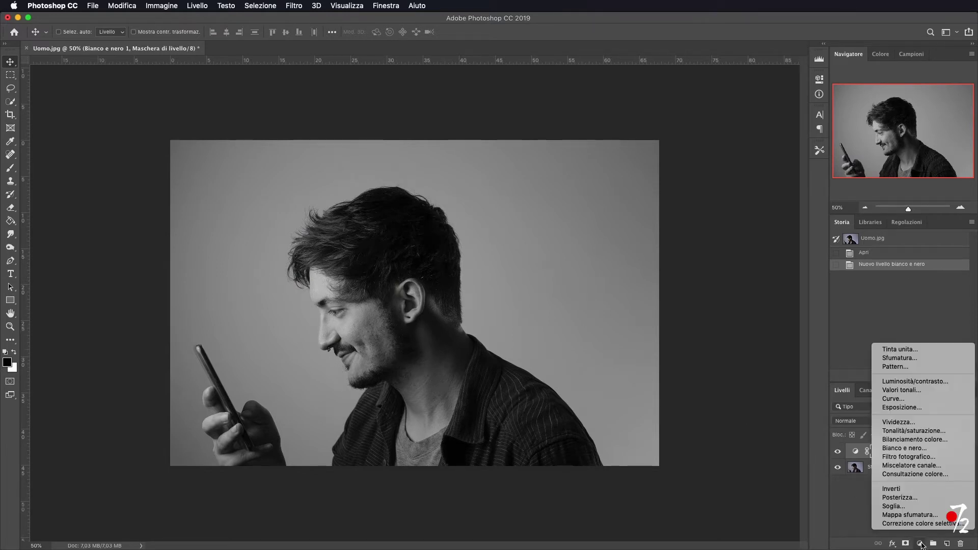
pyautogui.click(916, 392)
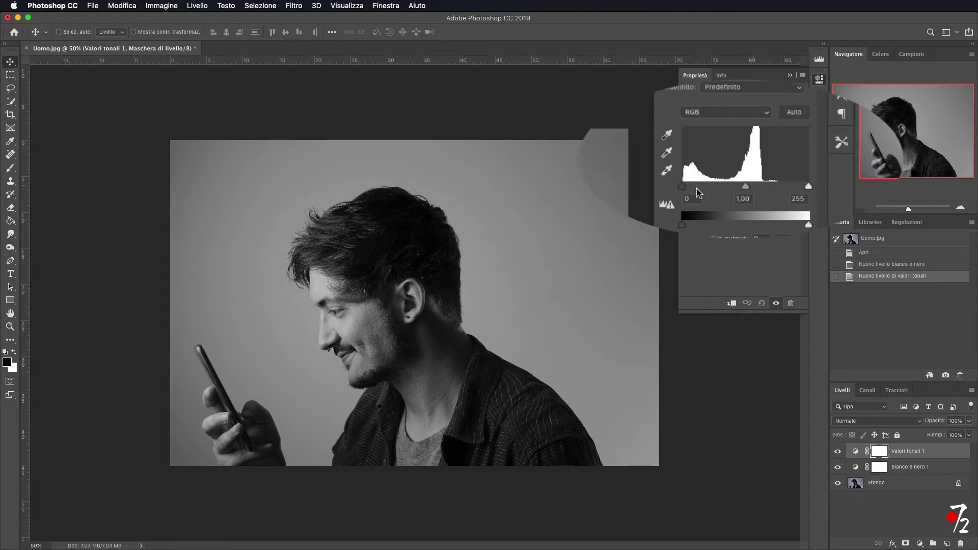
pyautogui.moveTo(795, 184); pyautogui.dragTo(768, 185)
pyautogui.moveTo(700, 185); pyautogui.dragTo(708, 187)
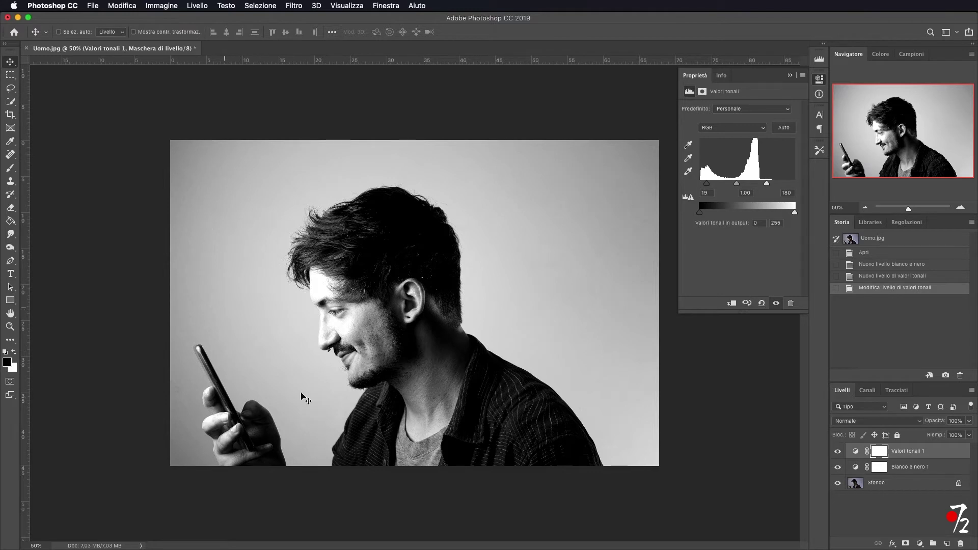
pyautogui.click(791, 76)
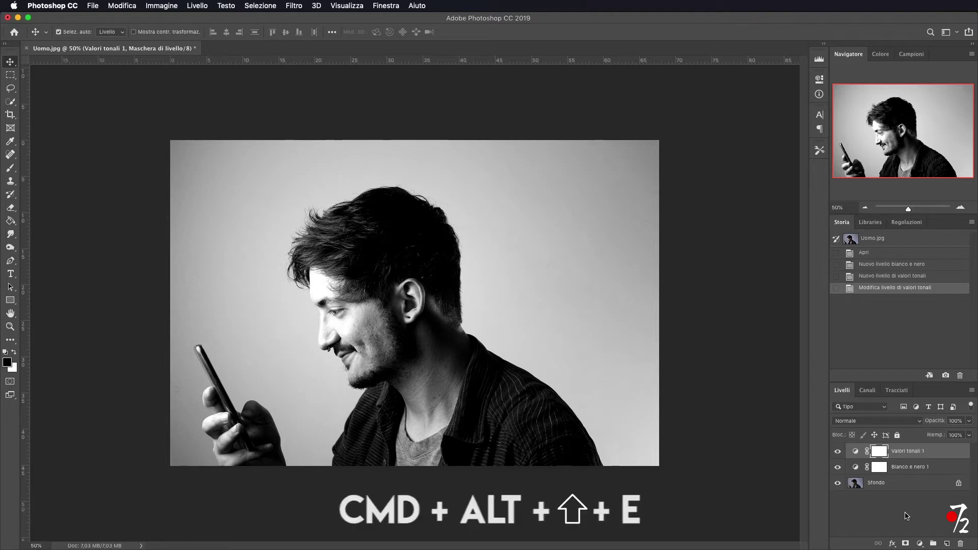
# Step: Stamp all visible layers into a new top layer and hide the three layers beneath it
pyautogui.press('super+alt+shift+e')
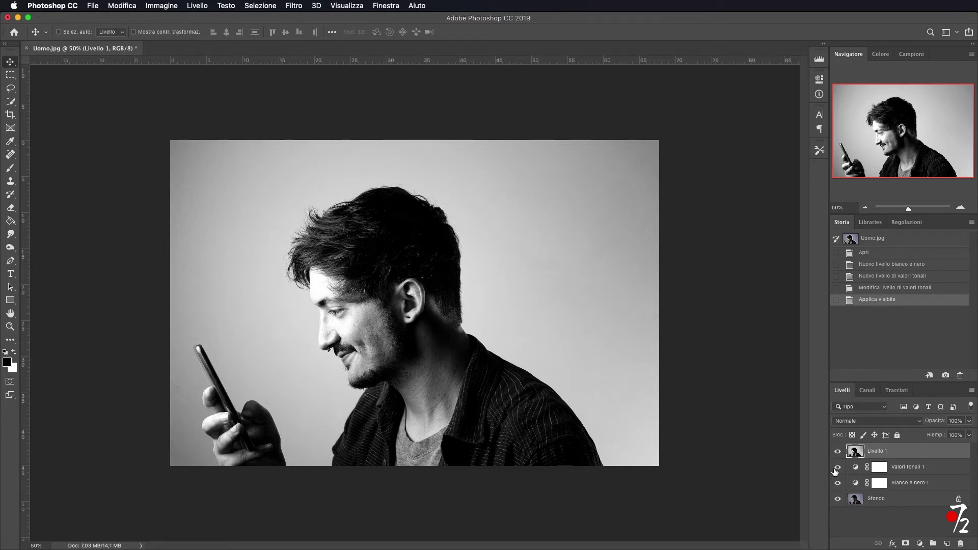
pyautogui.click(838, 498)
# Step: Select the man, his hand and the phone with the Quick Selection tool, removing stray background around the phone
pyautogui.click(10, 102)
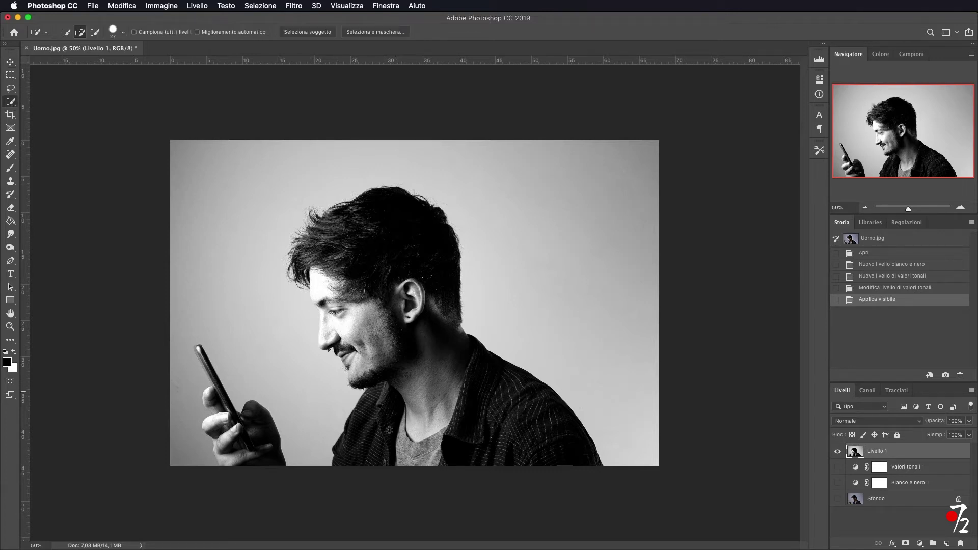
pyautogui.moveTo(355, 217)
pyautogui.mouseDown()
pyautogui.moveTo(303, 256)
pyautogui.moveTo(422, 236)
pyautogui.moveTo(364, 346)
pyautogui.moveTo(325, 329)
pyautogui.moveTo(314, 234)
pyautogui.moveTo(425, 407)
pyautogui.moveTo(513, 450)
pyautogui.moveTo(474, 441)
pyautogui.mouseUp()
pyautogui.click(216, 427)
pyautogui.click(200, 351)
pyautogui.moveTo(202, 353)
pyautogui.mouseDown()
pyautogui.moveTo(173, 345)
pyautogui.moveTo(220, 375)
pyautogui.mouseUp()
pyautogui.click(194, 363)
pyautogui.keyDown('alt'); pyautogui.click(180, 358); pyautogui.keyUp('alt')
pyautogui.click(219, 381)
pyautogui.click(200, 352)
pyautogui.keyDown('alt'); pyautogui.click(178, 360); pyautogui.keyUp('alt')
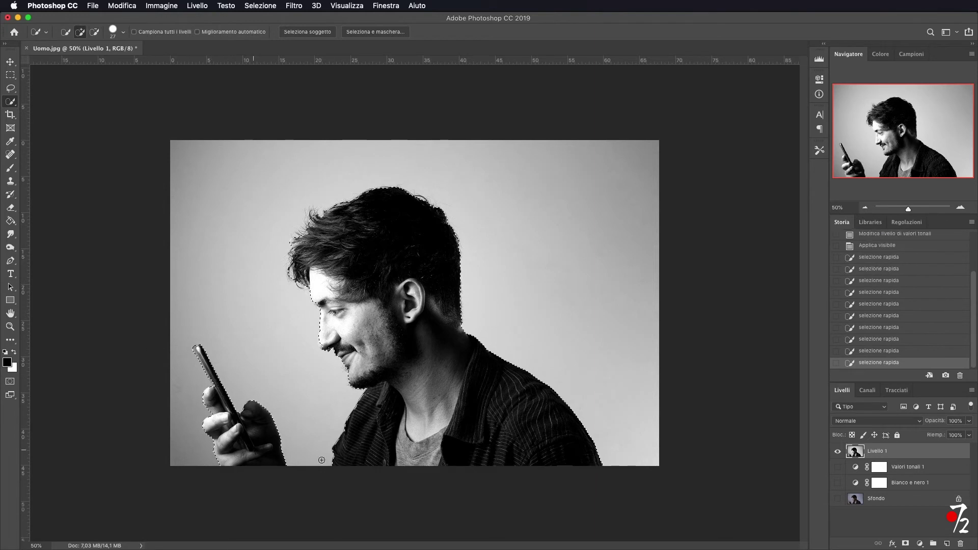
# Step: Open Refine Edge for the selection and brush along the hair outline and the front of the head
pyautogui.click(266, 6)
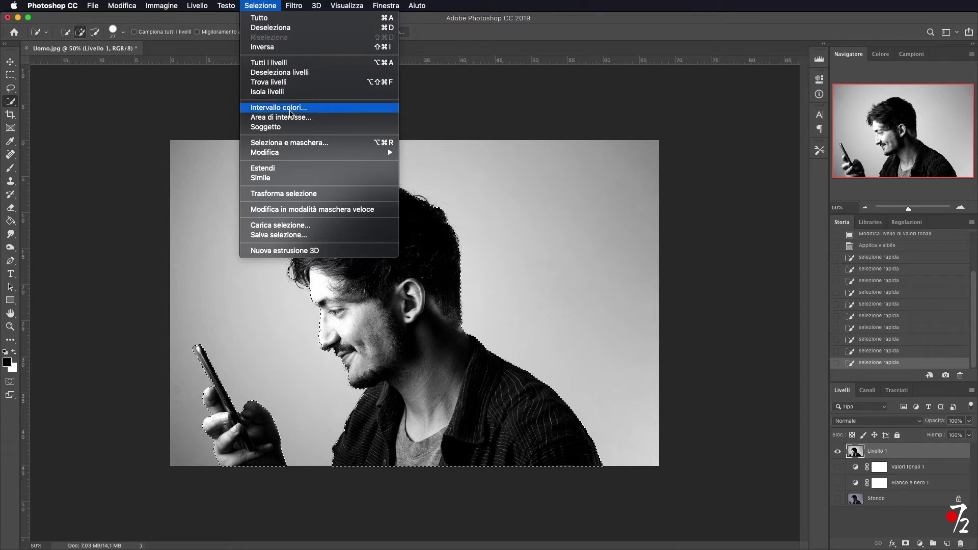
pyautogui.click(335, 145)
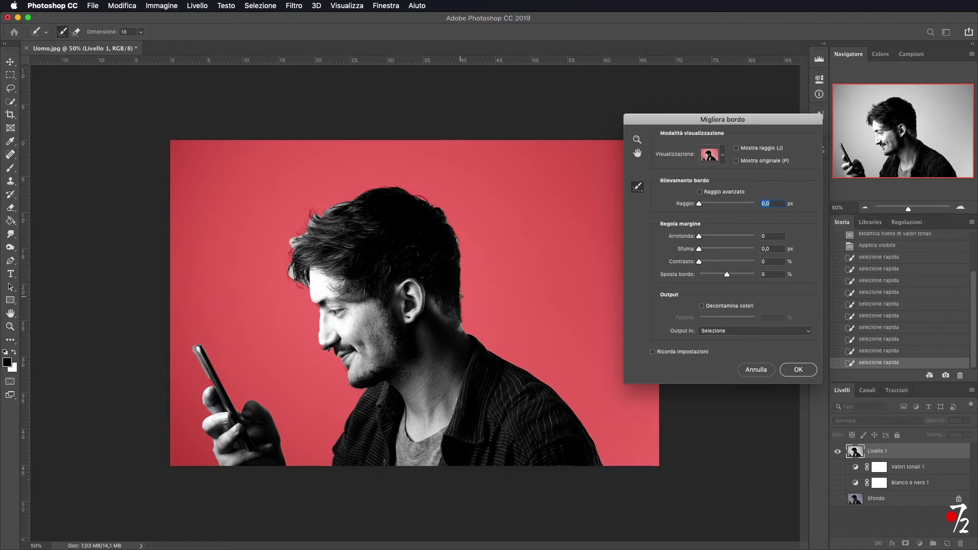
pyautogui.keyDown('super'); pyautogui.click(304, 219); pyautogui.keyUp('super')
pyautogui.keyDown('super'); pyautogui.click(303, 219); pyautogui.keyUp('super')
pyautogui.moveTo(235, 230)
pyautogui.mouseDown()
pyautogui.moveTo(236, 259)
pyautogui.moveTo(280, 166)
pyautogui.moveTo(445, 121)
pyautogui.moveTo(535, 160)
pyautogui.moveTo(576, 247)
pyautogui.mouseUp()
pyautogui.moveTo(582, 317)
pyautogui.mouseDown()
pyautogui.moveTo(576, 360)
pyautogui.moveTo(548, 185)
pyautogui.mouseUp()
pyautogui.scroll(-4, 214, 327)
pyautogui.moveTo(282, 295)
pyautogui.mouseDown()
pyautogui.moveTo(295, 317)
pyautogui.moveTo(293, 397)
pyautogui.mouseUp()
# Step: Refine the edges of the phone and fingers and turn the resulting selection into a layer mask on Livello 1
pyautogui.scroll(-3, 268, 286)
pyautogui.hscroll(-3, 268, 286)
pyautogui.click(111, 321)
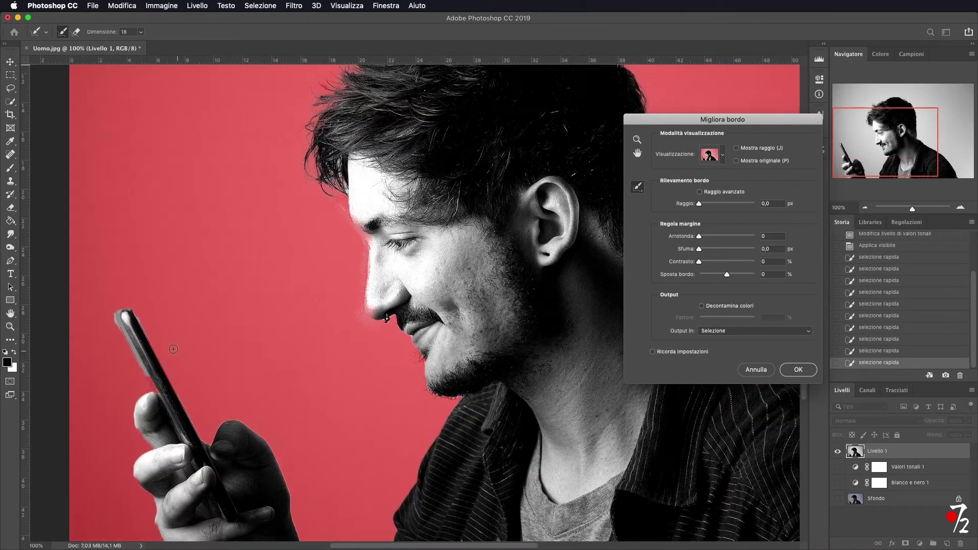
pyautogui.moveTo(135, 429); pyautogui.dragTo(154, 449)
pyautogui.press('z')
pyautogui.keyDown('alt'); pyautogui.click(530, 300); pyautogui.keyUp('alt')
pyautogui.keyDown('alt'); pyautogui.click(490, 293); pyautogui.keyUp('alt')
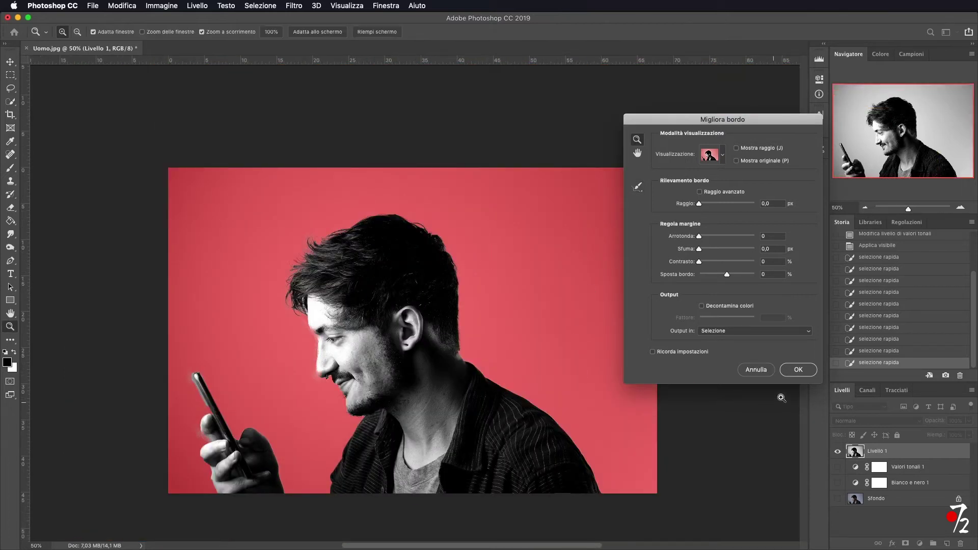
pyautogui.click(799, 370)
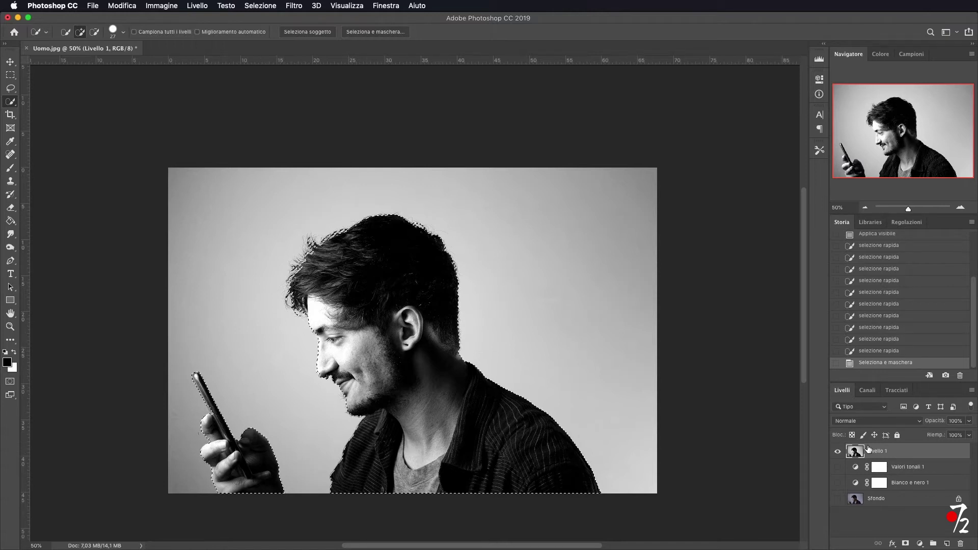
pyautogui.click(905, 544)
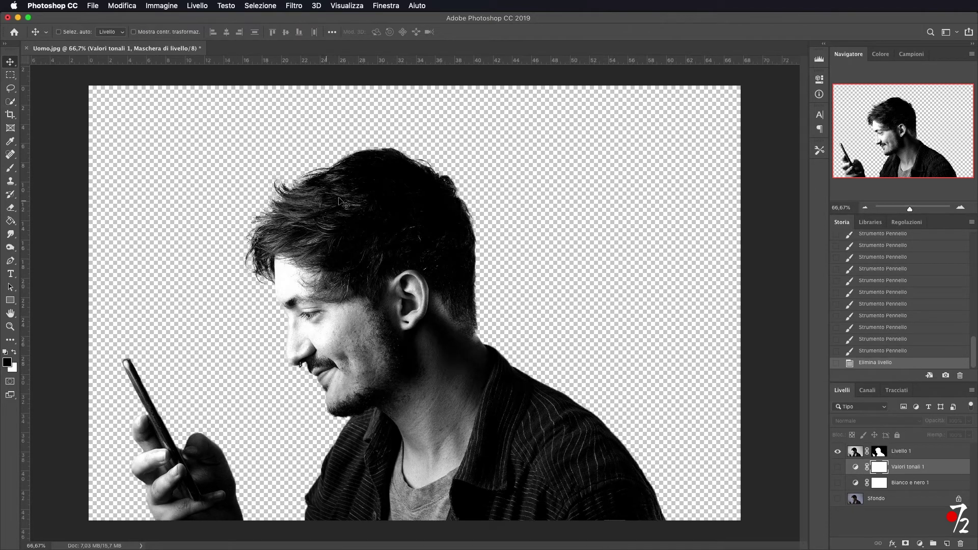
# Step: Create a new blank document with a white background from the preselected preset
pyautogui.click(87, 6)
pyautogui.click(131, 22)
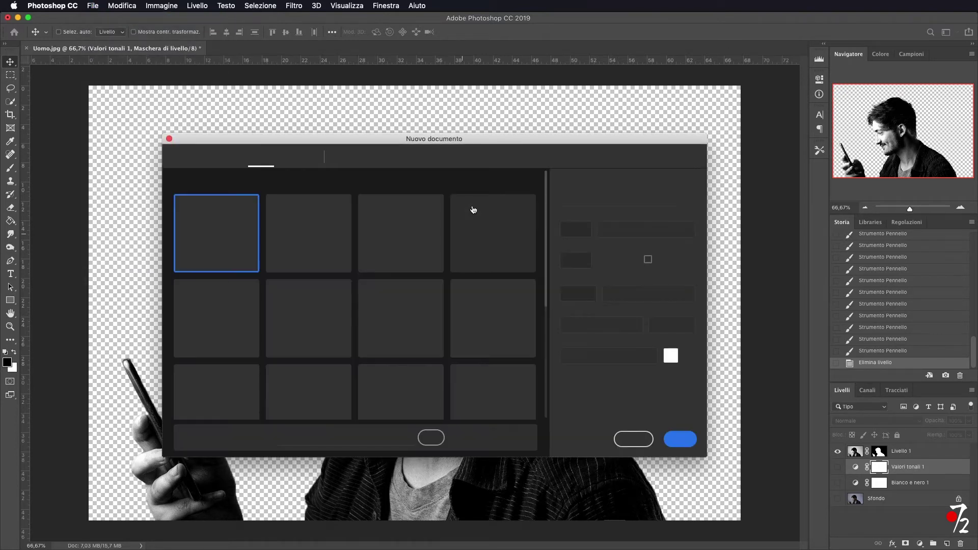
pyautogui.click(683, 440)
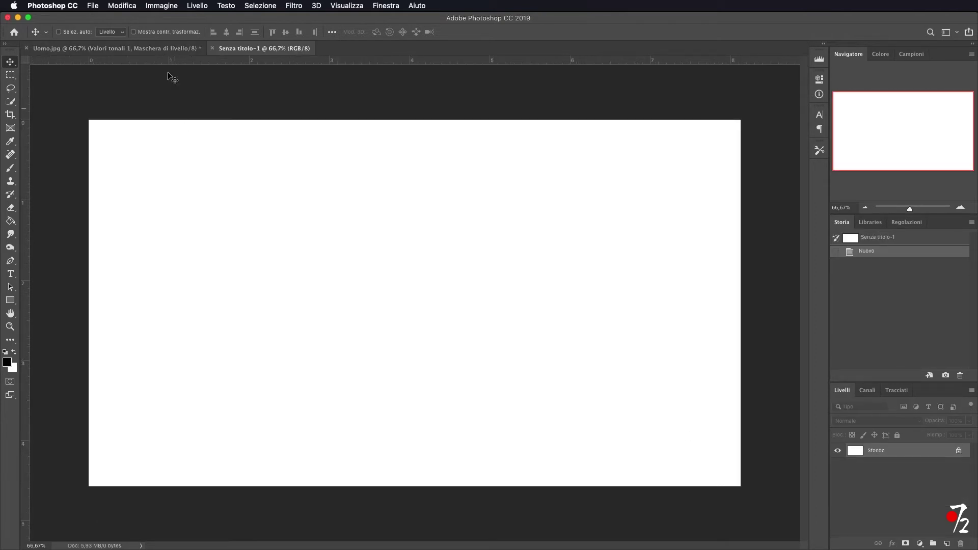
# Step: Duplicate the masked layer Livello 1 from Uomo.jpg into Senza titolo-1 and switch to that document
pyautogui.click(175, 49)
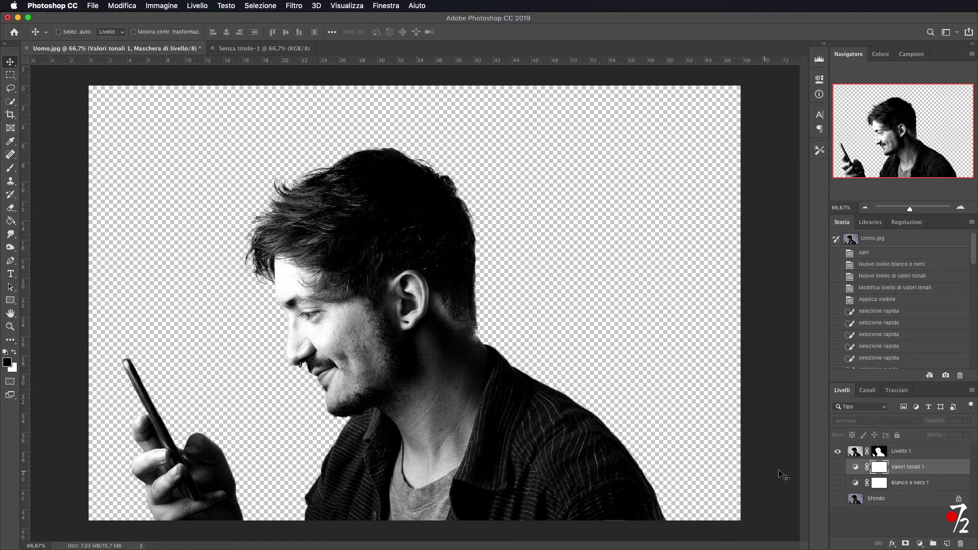
pyautogui.click(930, 454)
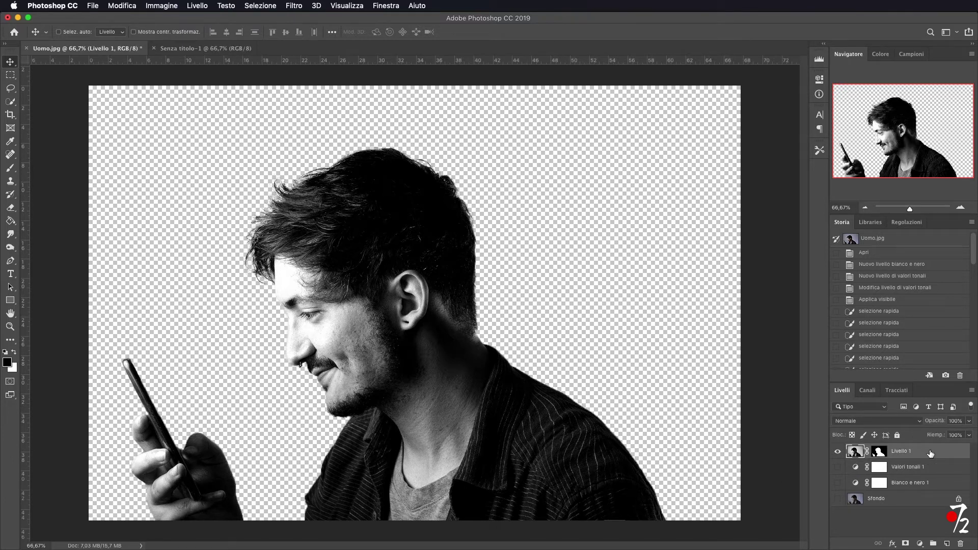
pyautogui.rightClick(934, 456)
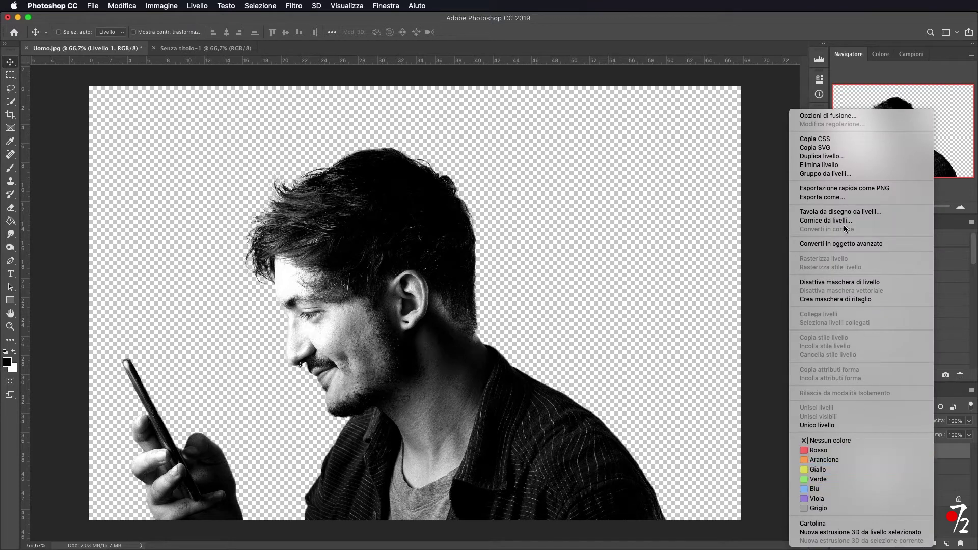
pyautogui.click(831, 158)
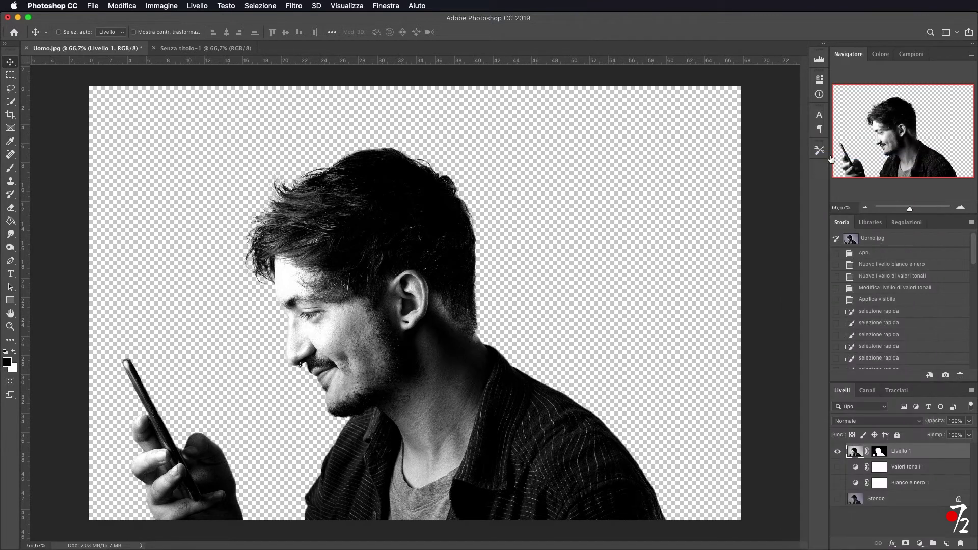
pyautogui.click(409, 267)
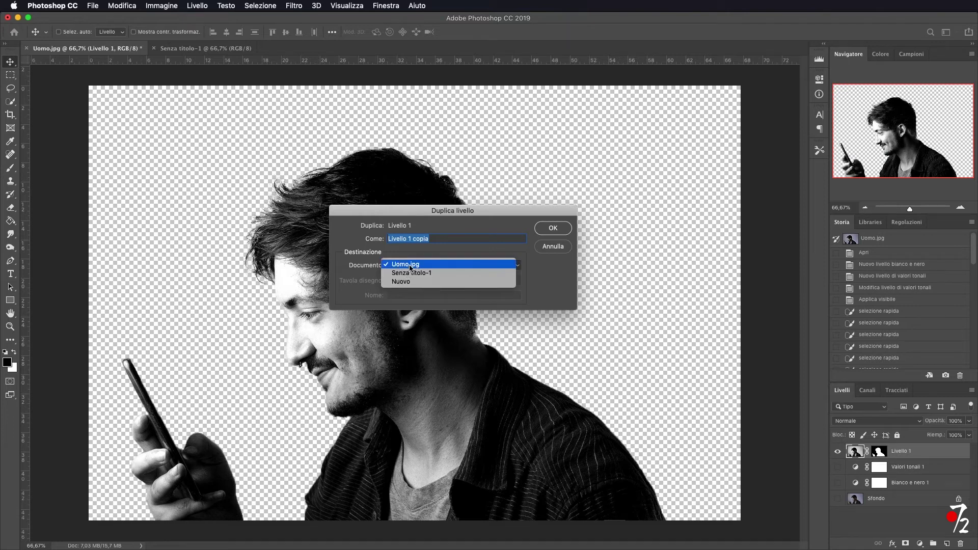
pyautogui.click(420, 272)
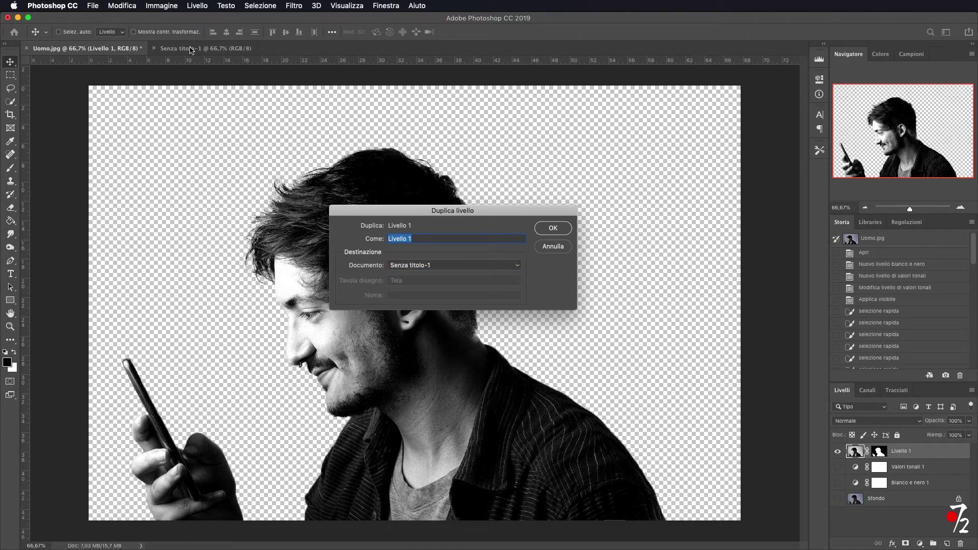
pyautogui.click(553, 228)
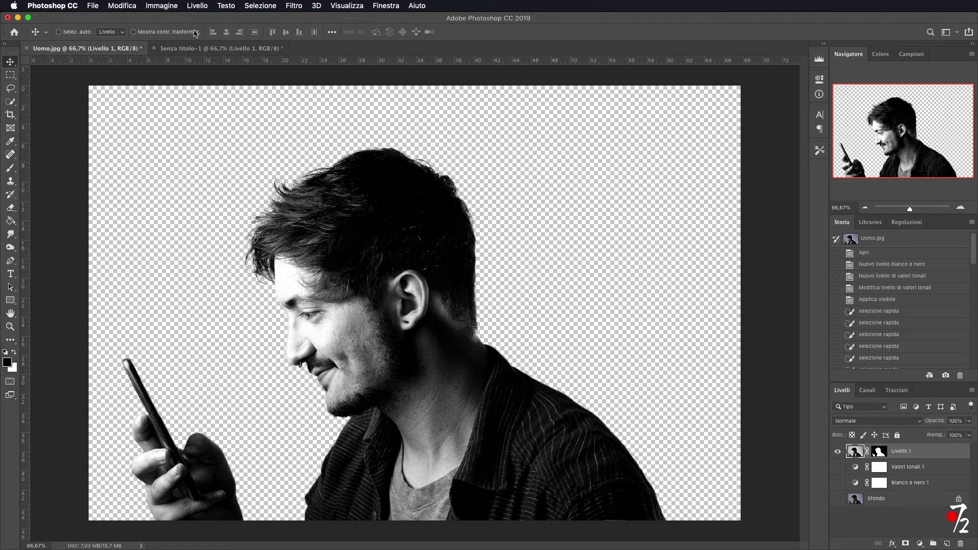
pyautogui.click(211, 49)
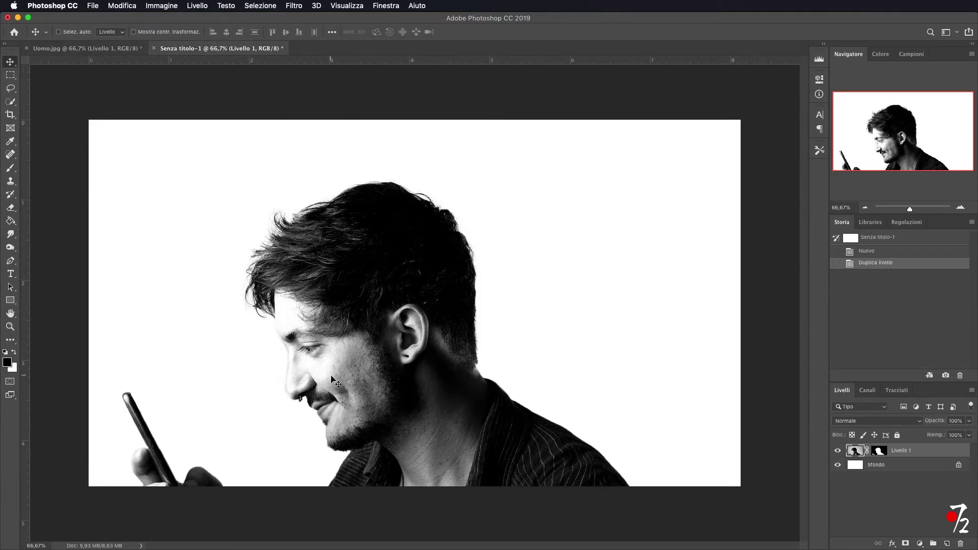
# Step: Scale the man's layer down proportionally and reposition it so his shoulders meet the bottom edge of the canvas
pyautogui.click(861, 209)
pyautogui.press('super+t')
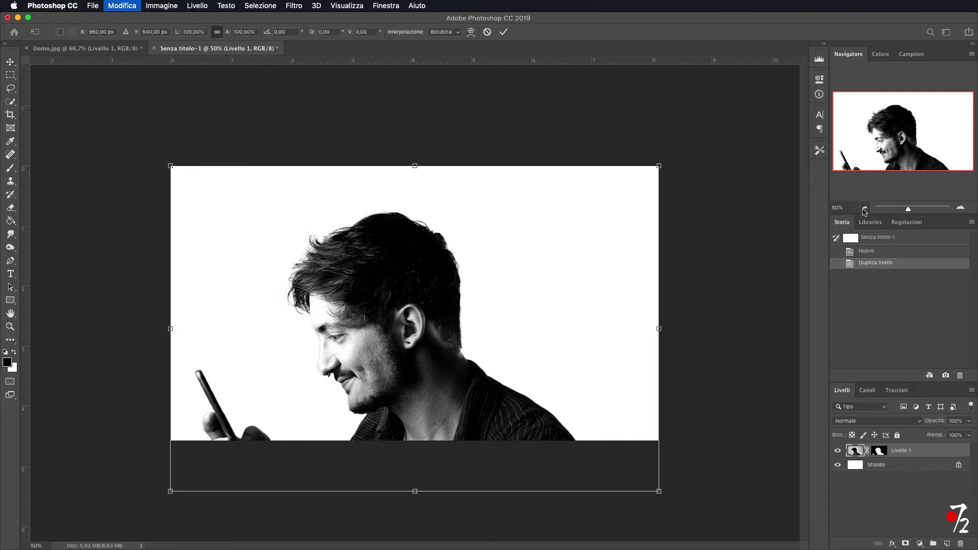
pyautogui.moveTo(659, 490); pyautogui.dragTo(620, 464)
pyautogui.click(503, 32)
pyautogui.moveTo(380, 269); pyautogui.dragTo(415, 246)
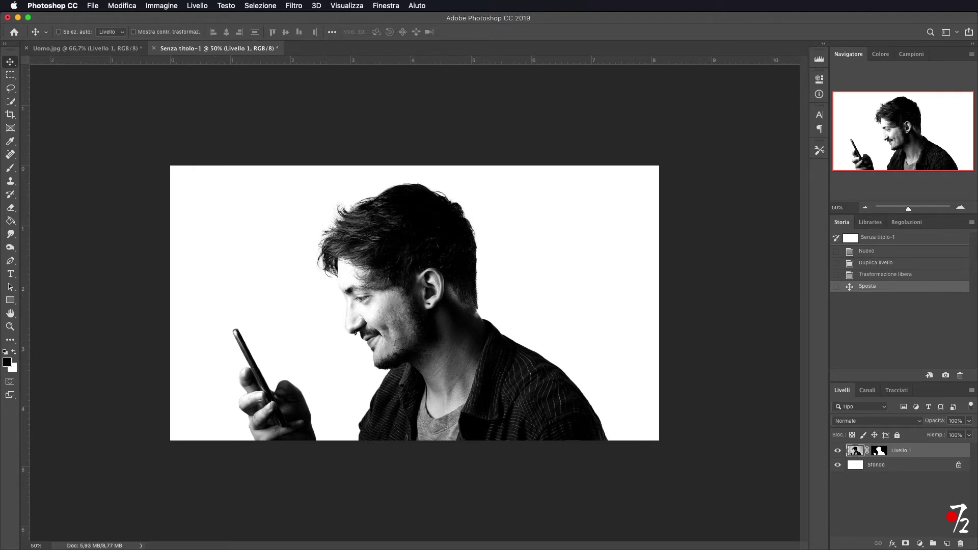
# Step: Place the City - 20169 image at 12% scale as a layer covering the whole canvas
pyautogui.moveTo(327, 510); pyautogui.dragTo(425, 278)
pyautogui.click(445, 32)
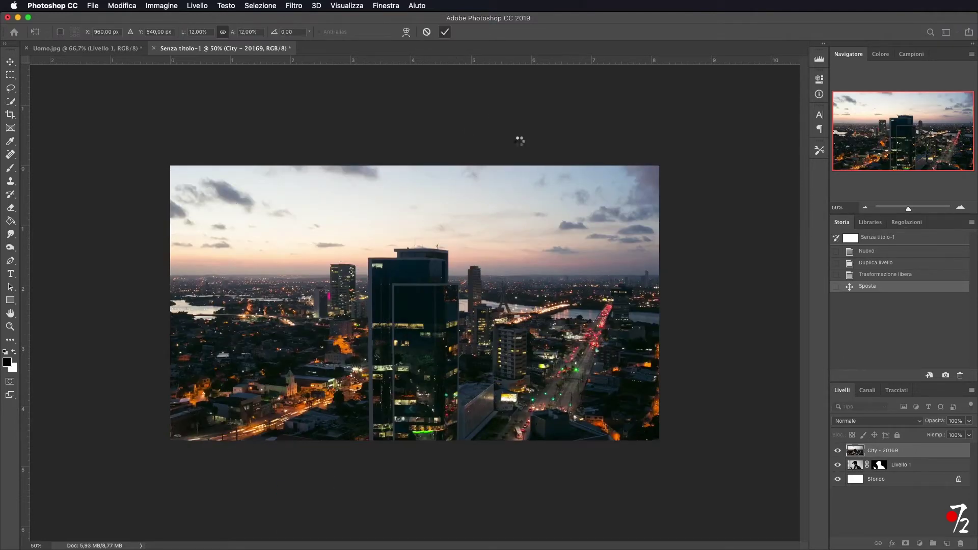
pyautogui.press('super+plus')
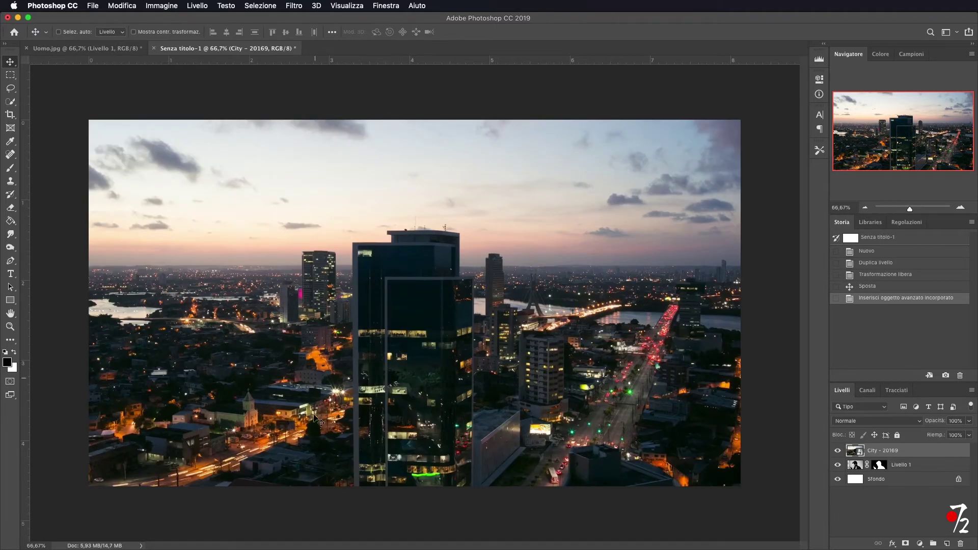
# Step: Copy Livello 1's layer mask onto the City - 20169 layer and make the city layer's mask active
pyautogui.click(838, 451)
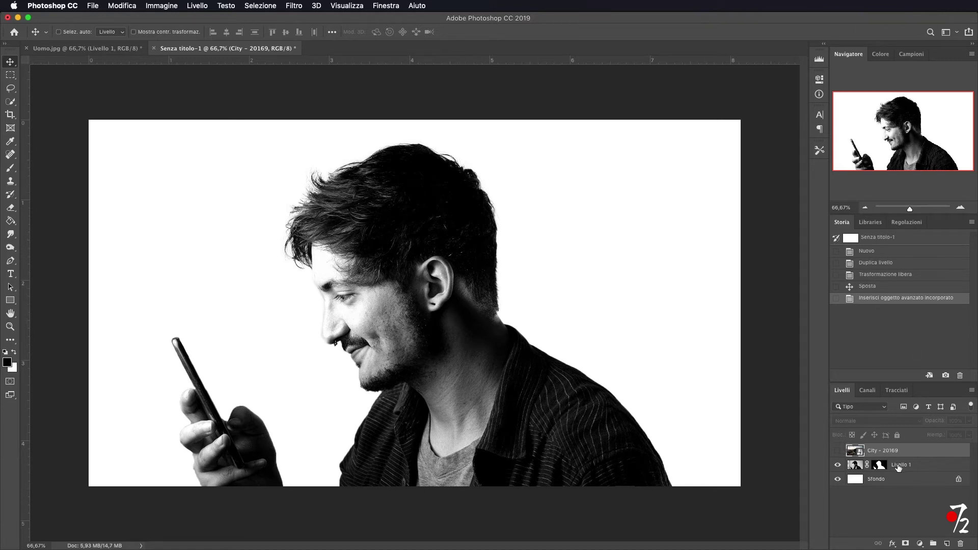
pyautogui.click(880, 465)
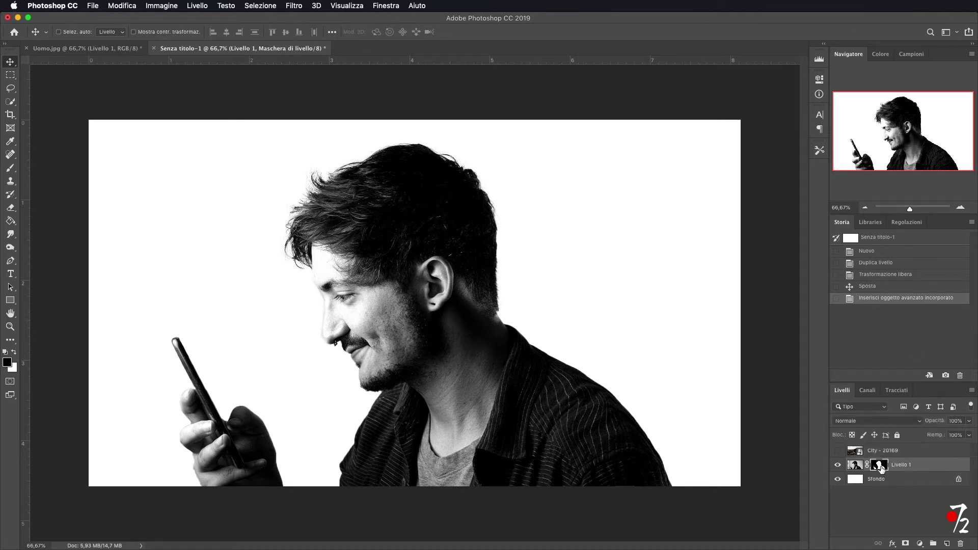
pyautogui.click(837, 451)
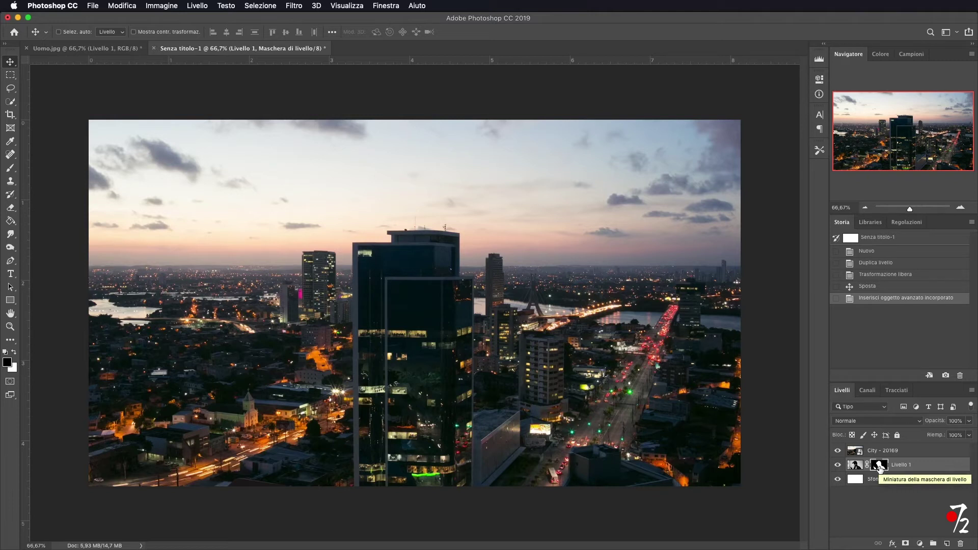
pyautogui.moveTo(879, 469); pyautogui.dragTo(883, 451)
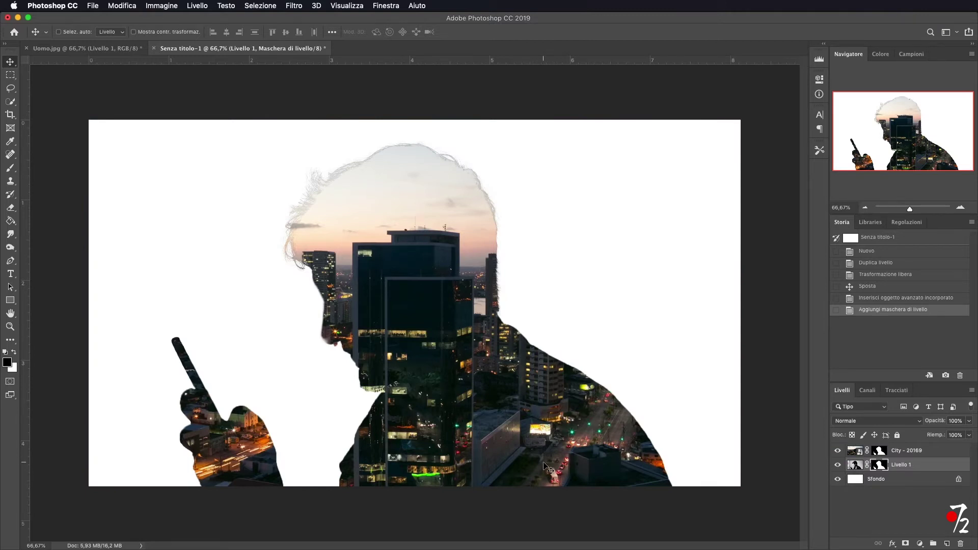
pyautogui.click(884, 452)
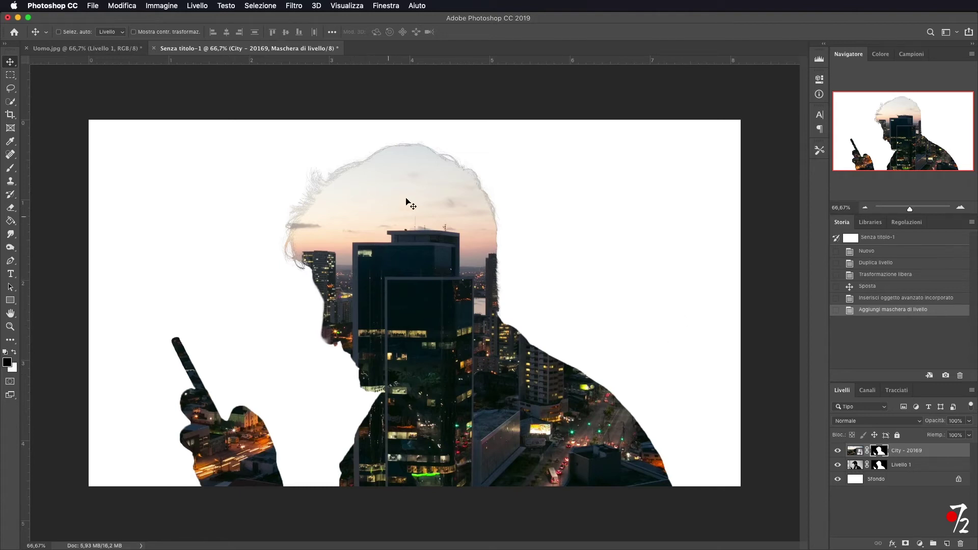
pyautogui.press('super')
pyautogui.press('super+t')
pyautogui.moveTo(742, 120); pyautogui.dragTo(701, 145)
pyautogui.click(485, 34)
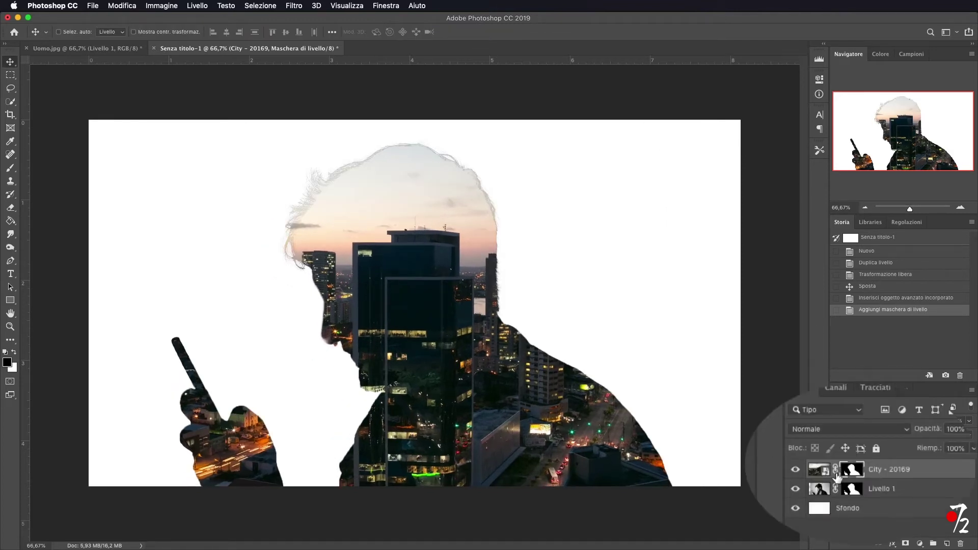
# Step: Unlink the City - 20169 layer from its mask and make the city image, not the mask, active
pyautogui.click(835, 469)
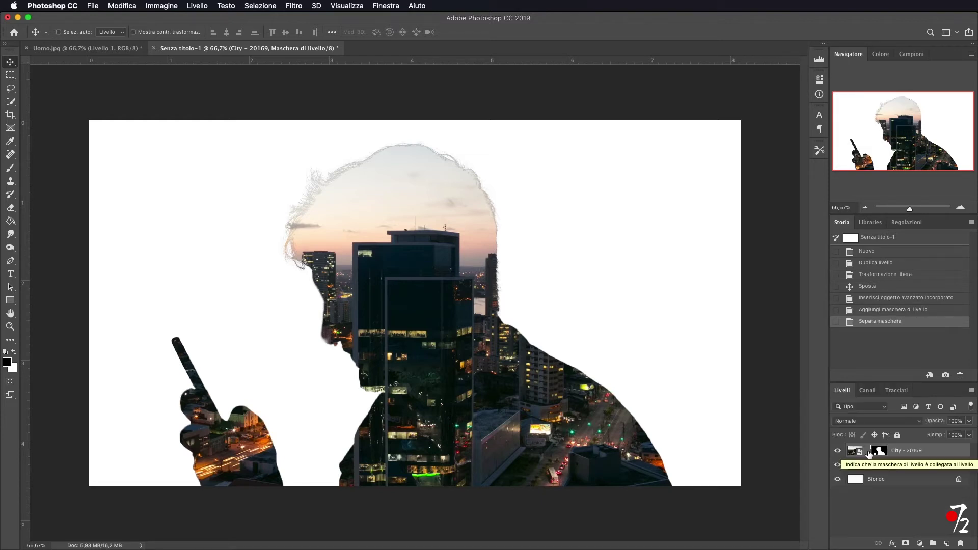
pyautogui.press('super+t')
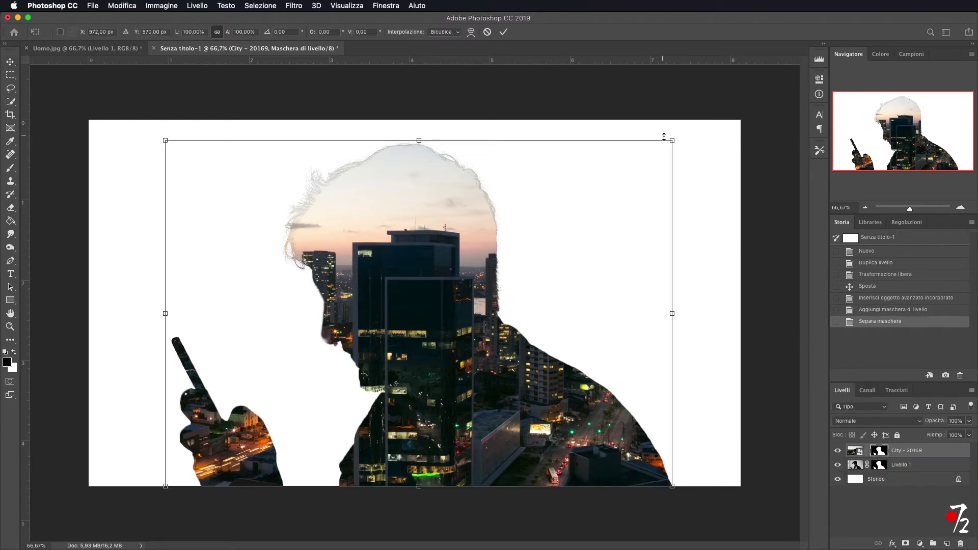
pyautogui.press('Escape')
pyautogui.click(876, 451)
pyautogui.click(851, 451)
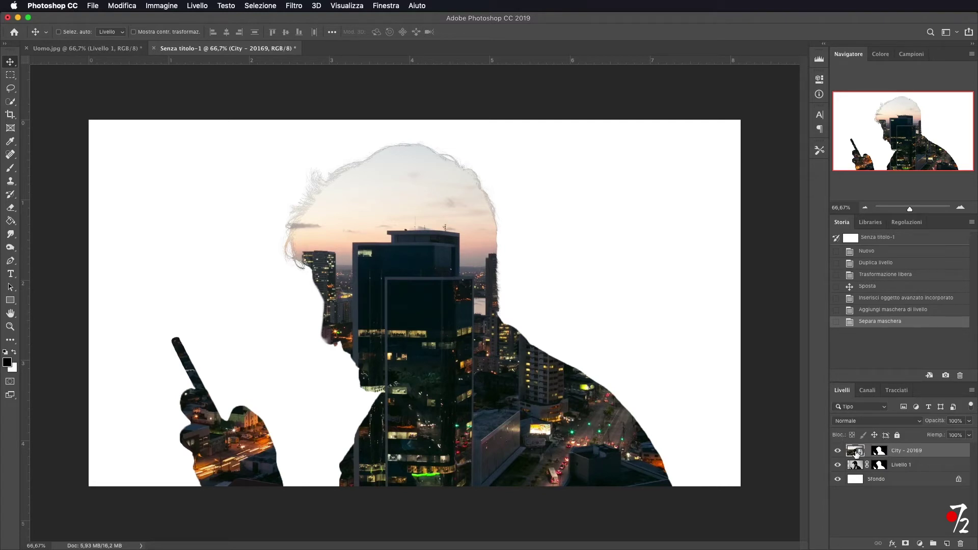
pyautogui.click(881, 452)
pyautogui.click(856, 452)
# Step: Enlarge the city image proportionally with Free Transform and reposition it so the tall buildings sit inside the man's head and shoulders
pyautogui.press('super+t')
pyautogui.moveTo(742, 120); pyautogui.dragTo(622, 190)
pyautogui.moveTo(691, 160); pyautogui.dragTo(788, 121)
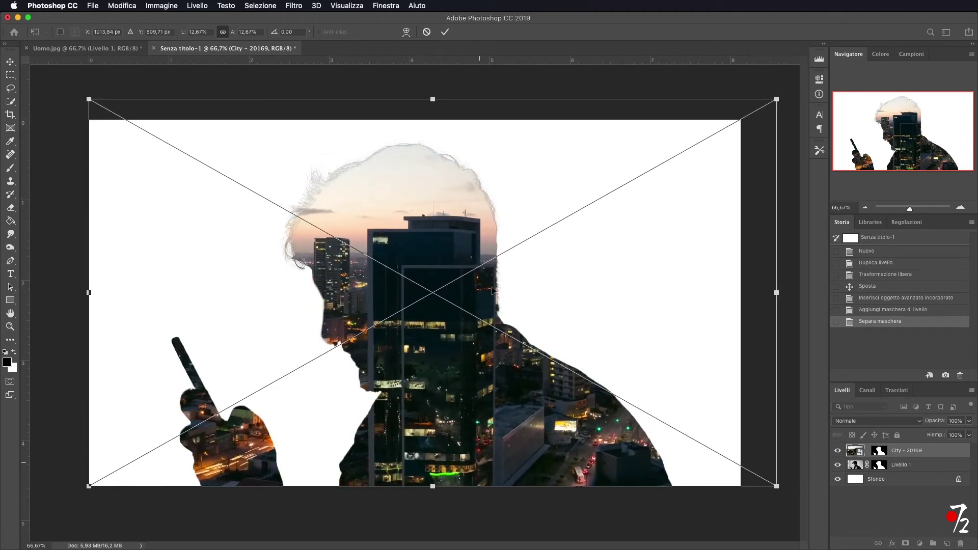
pyautogui.moveTo(779, 97); pyautogui.dragTo(826, 57)
pyautogui.moveTo(433, 324); pyautogui.dragTo(358, 326)
pyautogui.click(445, 31)
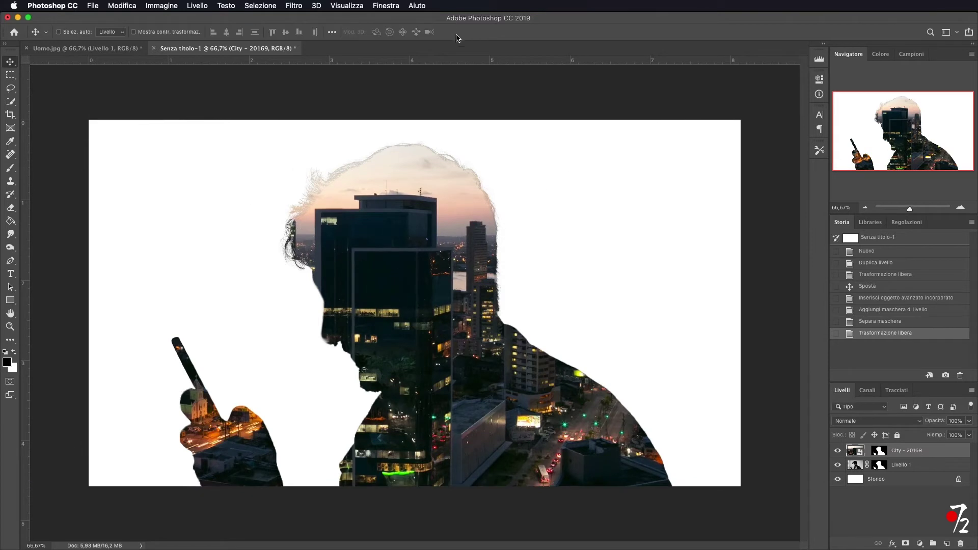
# Step: Add a solid colour fill layer in light blue #7690f0 directly above the Sfondo layer
pyautogui.click(884, 483)
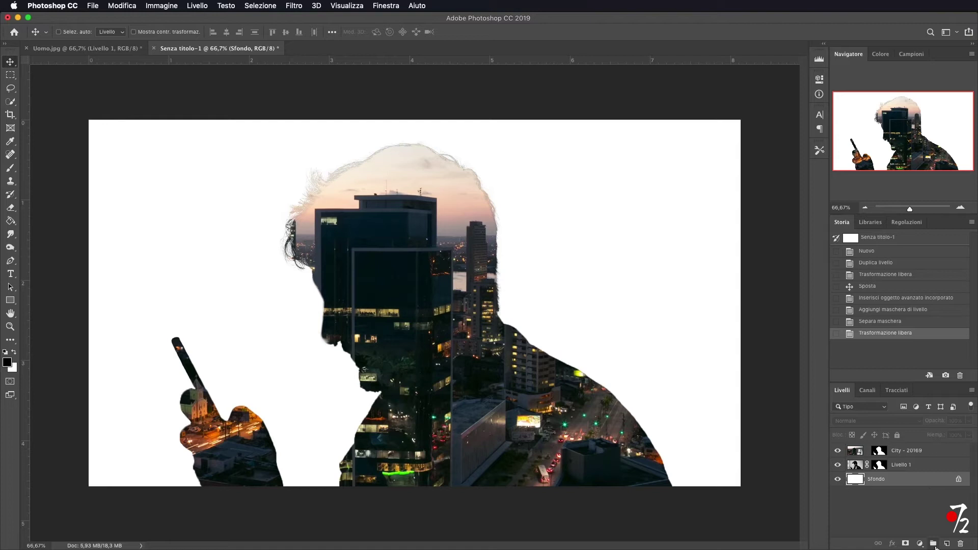
pyautogui.click(920, 543)
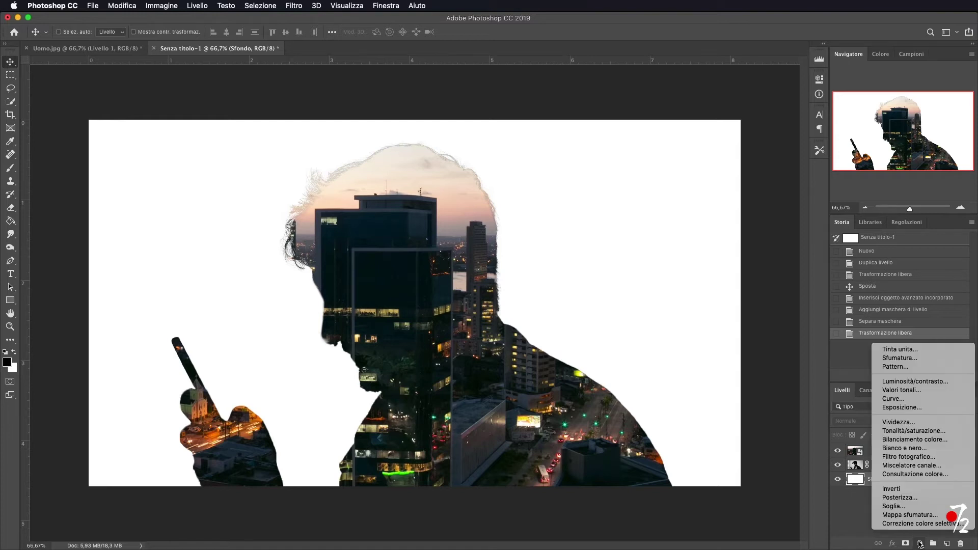
pyautogui.click(900, 349)
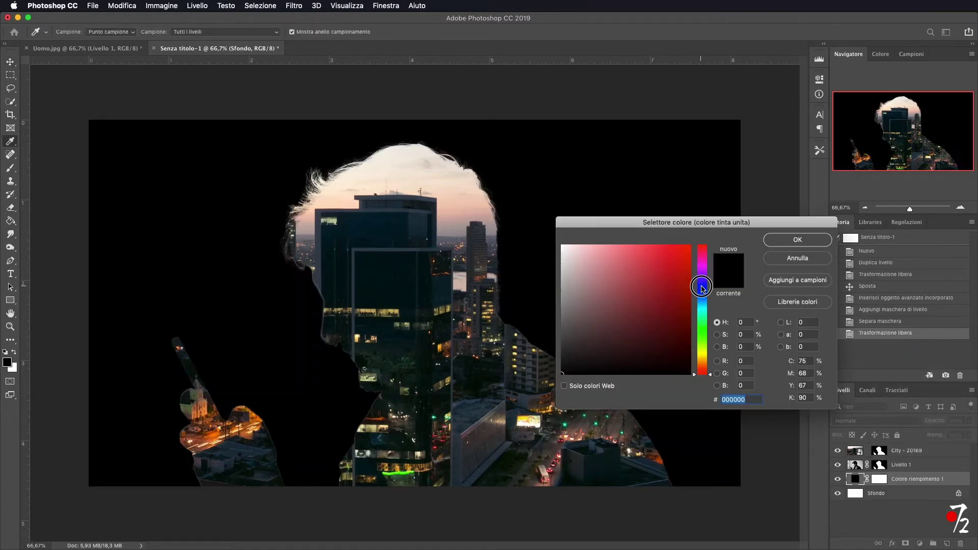
pyautogui.click(702, 286)
pyautogui.moveTo(652, 270); pyautogui.dragTo(627, 252)
pyautogui.click(641, 249)
pyautogui.moveTo(712, 294); pyautogui.dragTo(710, 293)
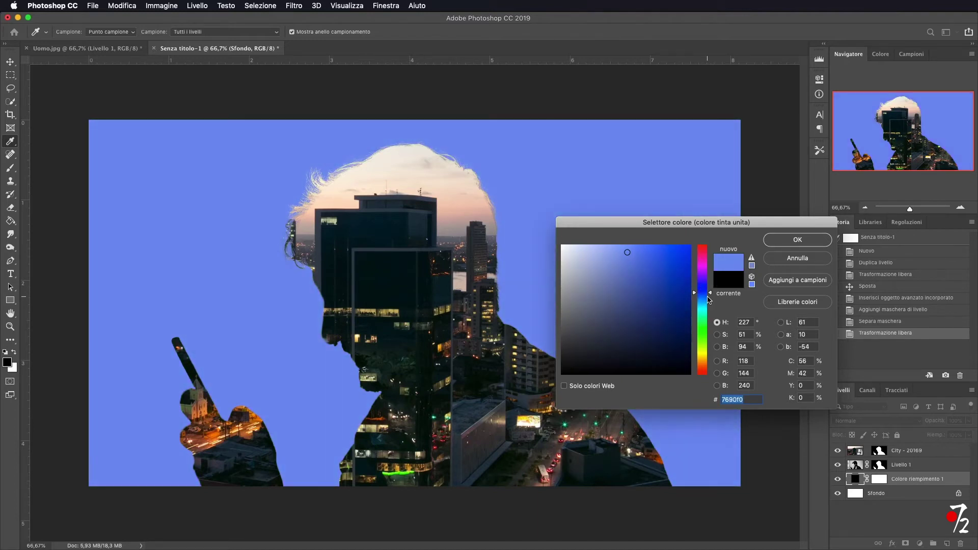
pyautogui.click(813, 240)
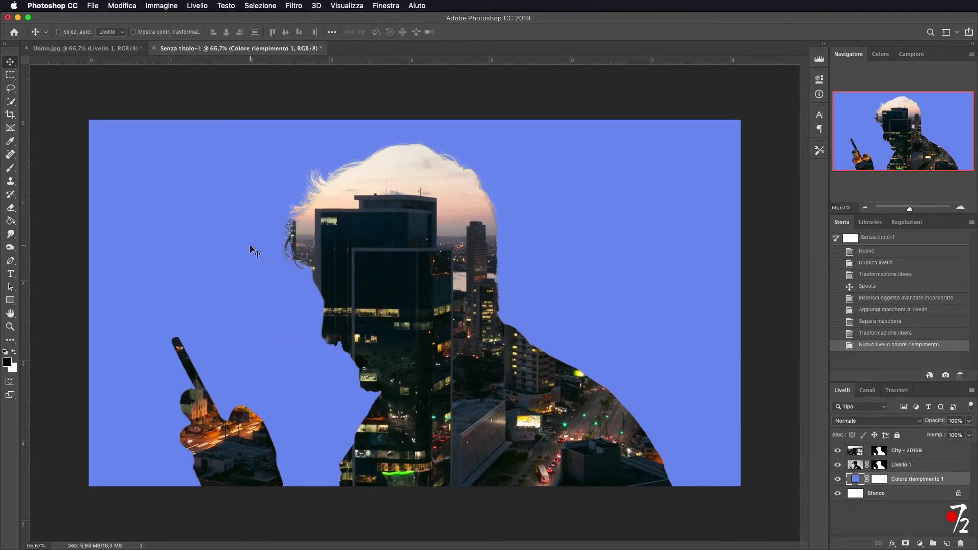
# Step: Duplicate the City - 20169 layer between Livello 1 and the colour fill, and delete the copy's layer mask
pyautogui.click(859, 451)
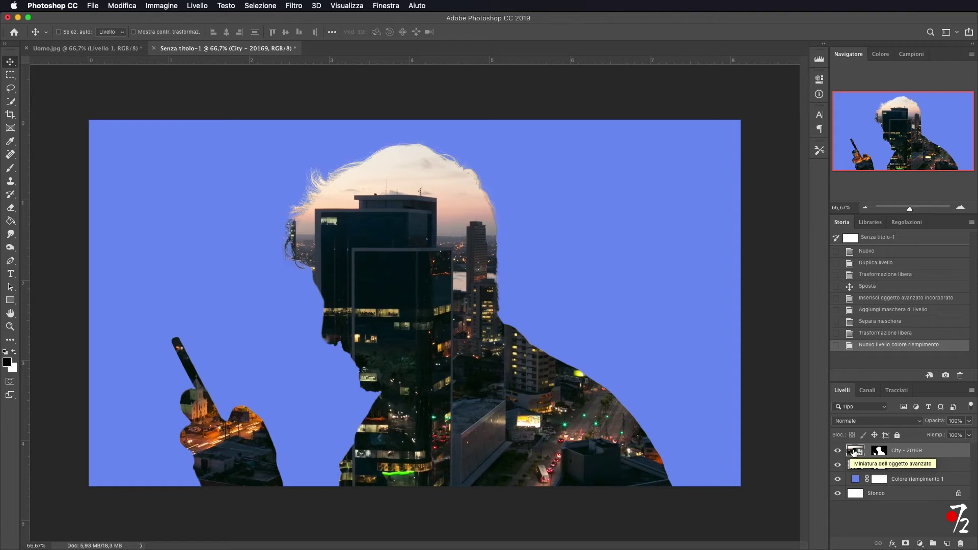
pyautogui.click(854, 451)
pyautogui.moveTo(854, 452); pyautogui.dragTo(962, 545)
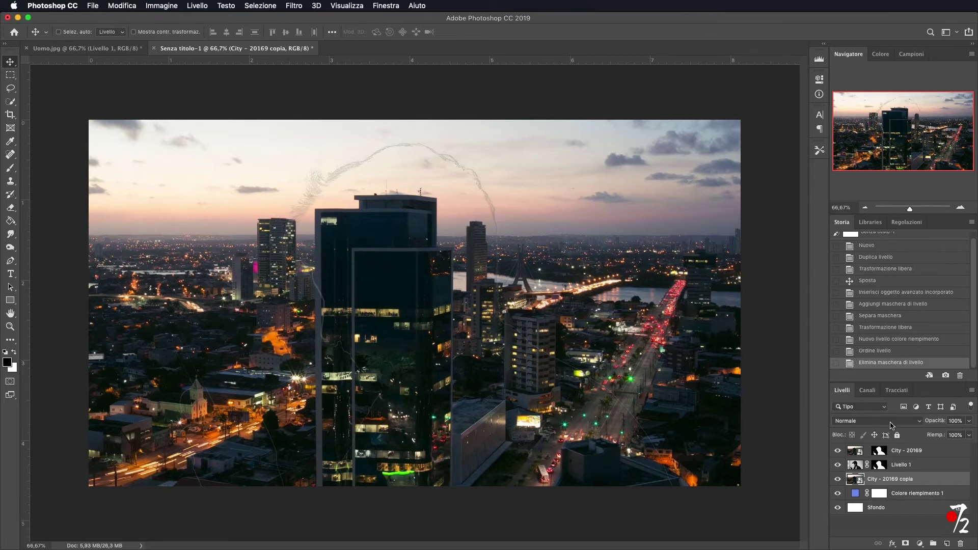
# Step: Set the blend mode of the City - 20169 copia layer to Scolora
pyautogui.click(915, 426)
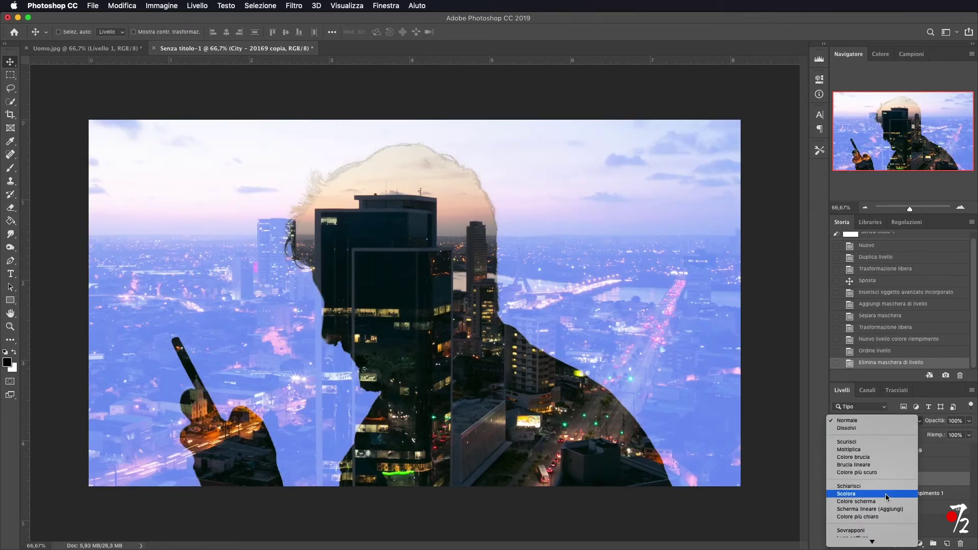
pyautogui.scroll(-3, 886, 498)
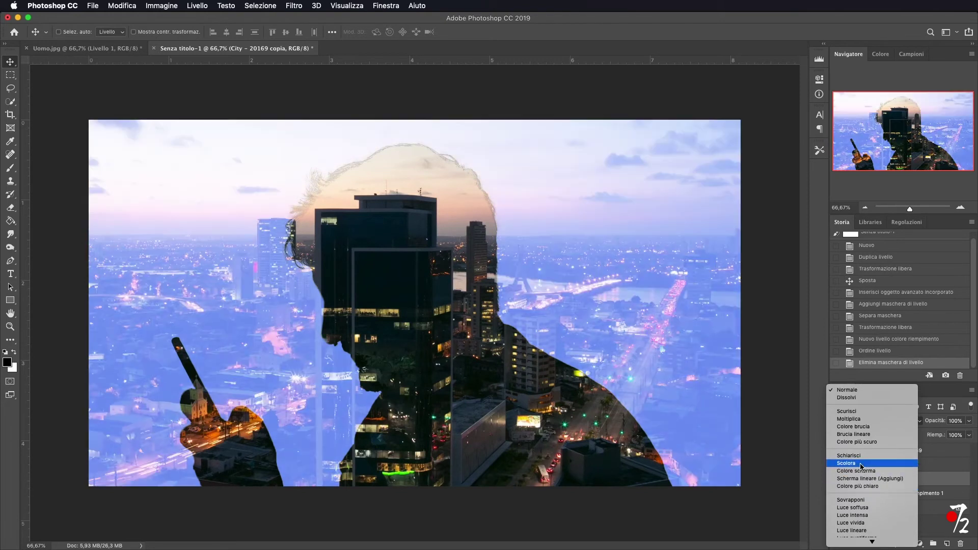
pyautogui.click(861, 466)
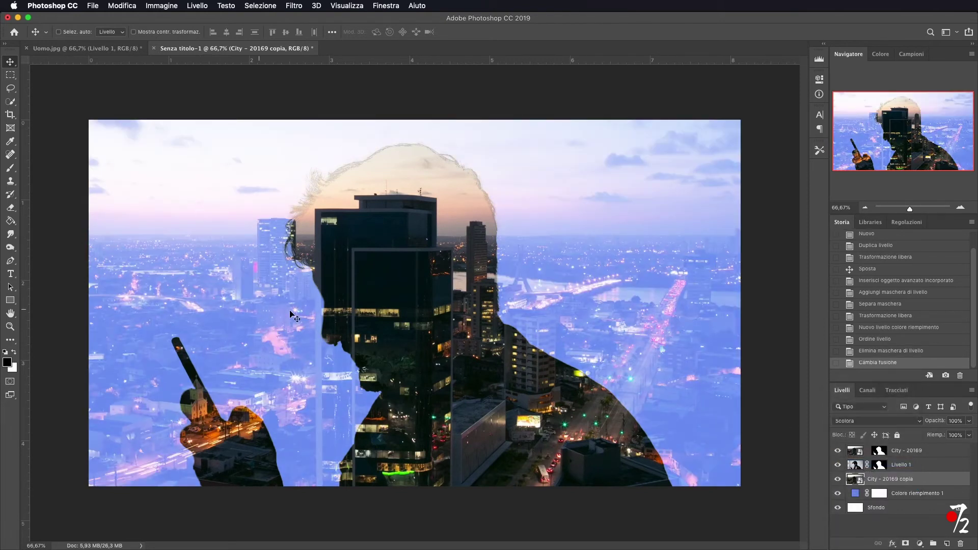
# Step: Apply the Controllo sfocatura blur filter with a 9-pixel radius to the City - 20169 copia layer
pyautogui.click(294, 6)
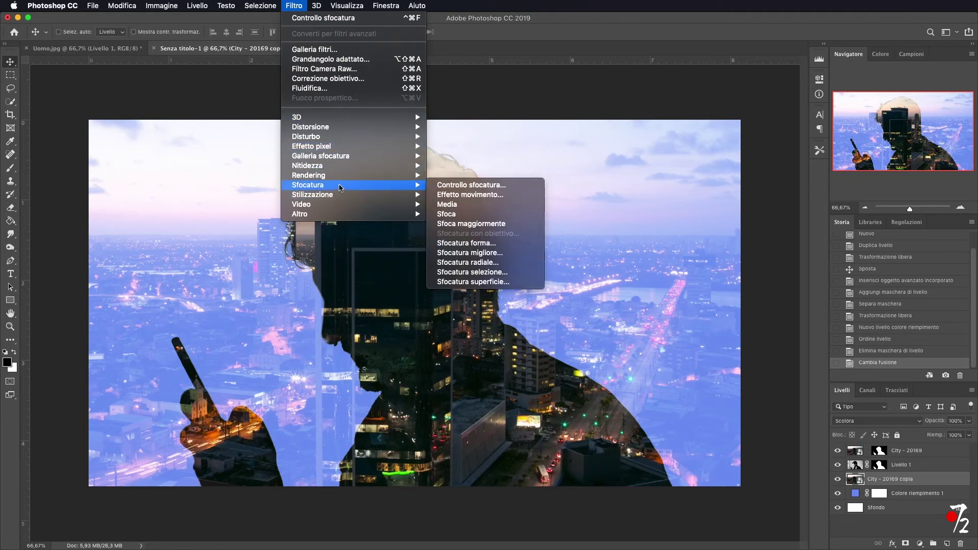
pyautogui.moveTo(334, 184)
pyautogui.click(478, 187)
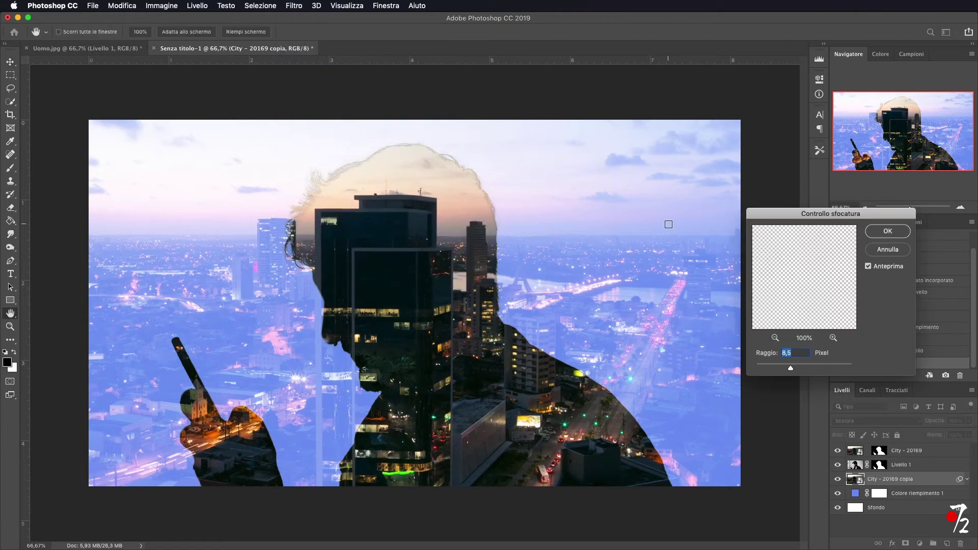
pyautogui.moveTo(791, 369); pyautogui.dragTo(793, 372)
pyautogui.click(794, 352)
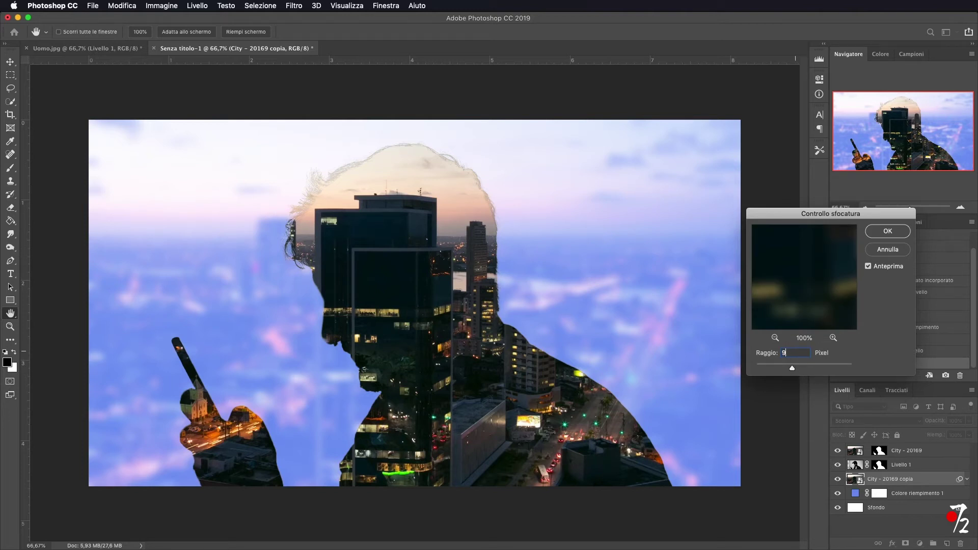
pyautogui.press('Tab')
pyautogui.click(889, 233)
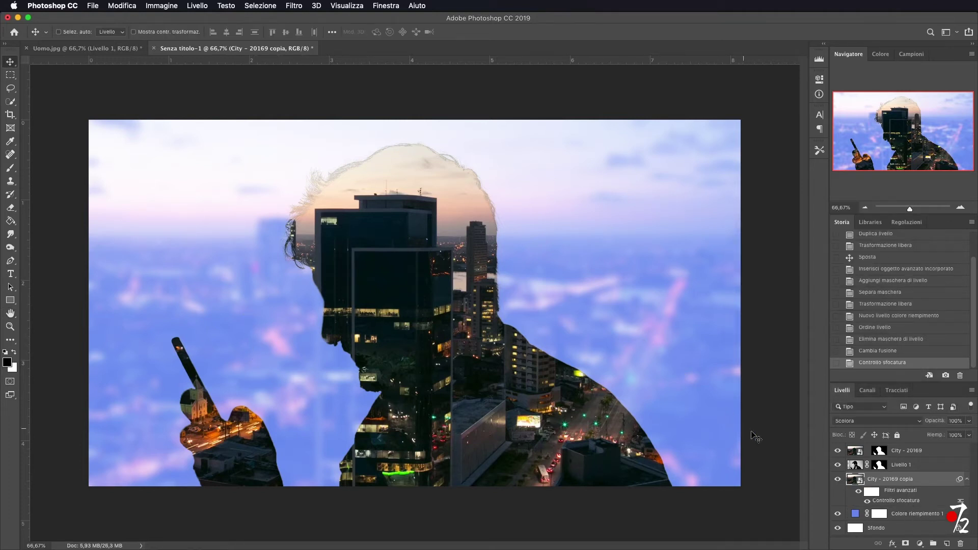
# Step: Lower the opacity of the blurred City - 20169 copia layer to 59%
pyautogui.click(969, 421)
pyautogui.moveTo(967, 436); pyautogui.dragTo(950, 437)
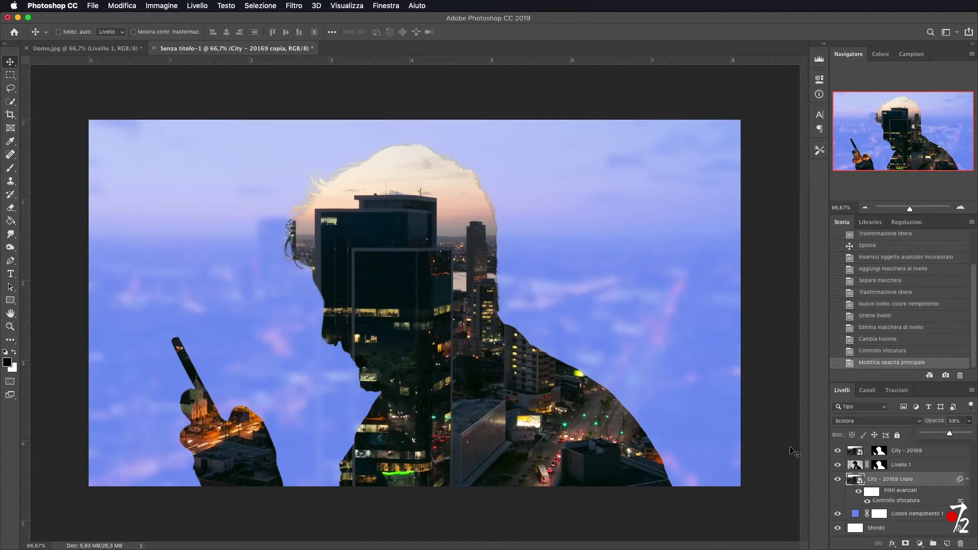
pyautogui.click(970, 424)
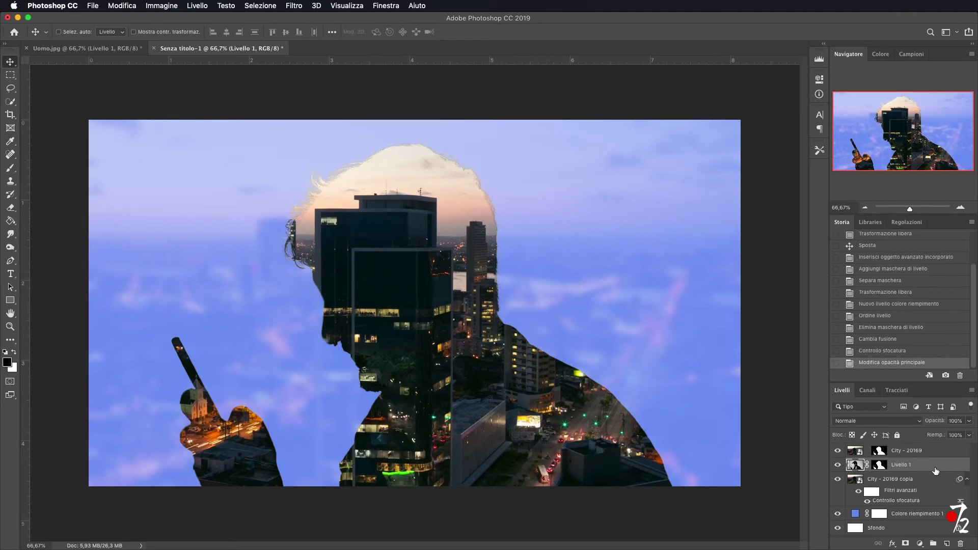
# Step: Duplicate Livello 1 to the top of the layer stack and set the copy's blend mode to Schiarisci
pyautogui.moveTo(931, 466); pyautogui.dragTo(924, 444)
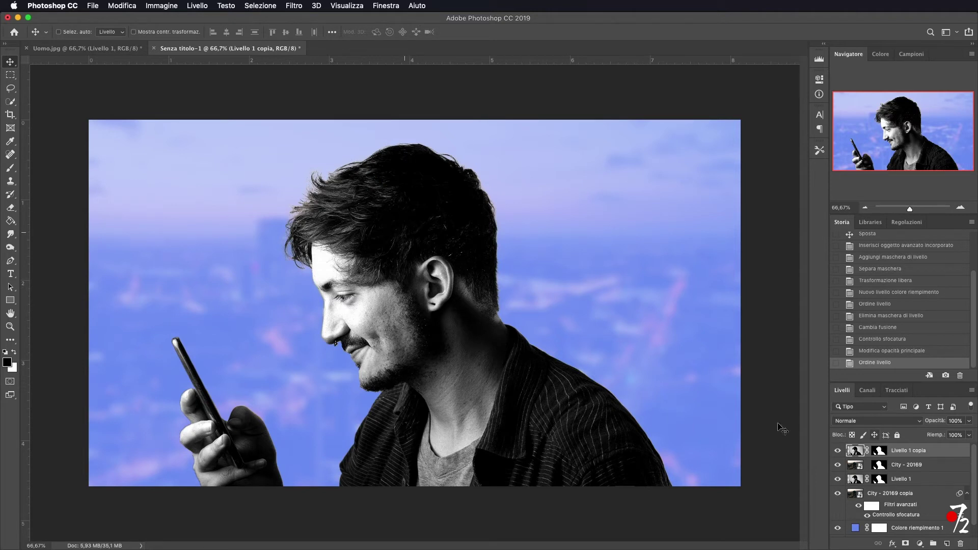
pyautogui.click(885, 423)
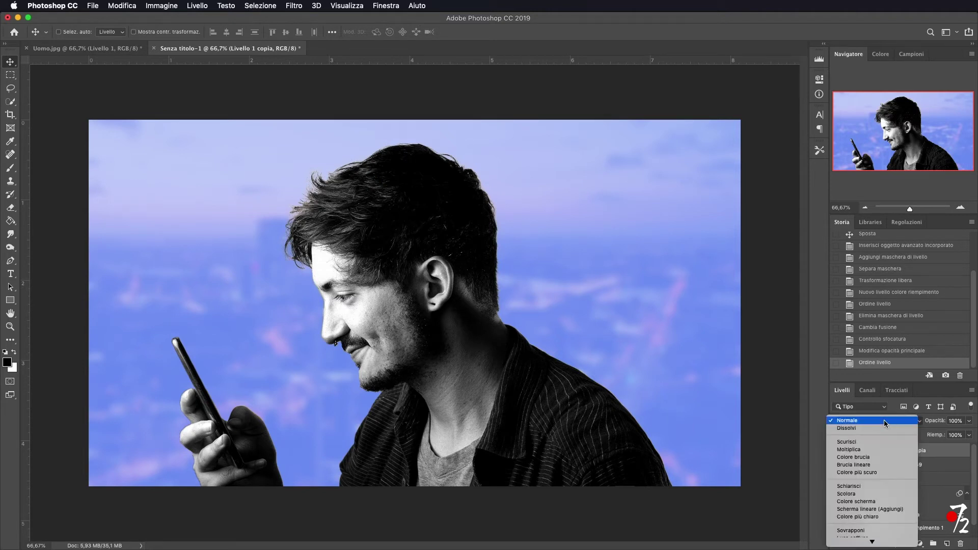
pyautogui.click(849, 486)
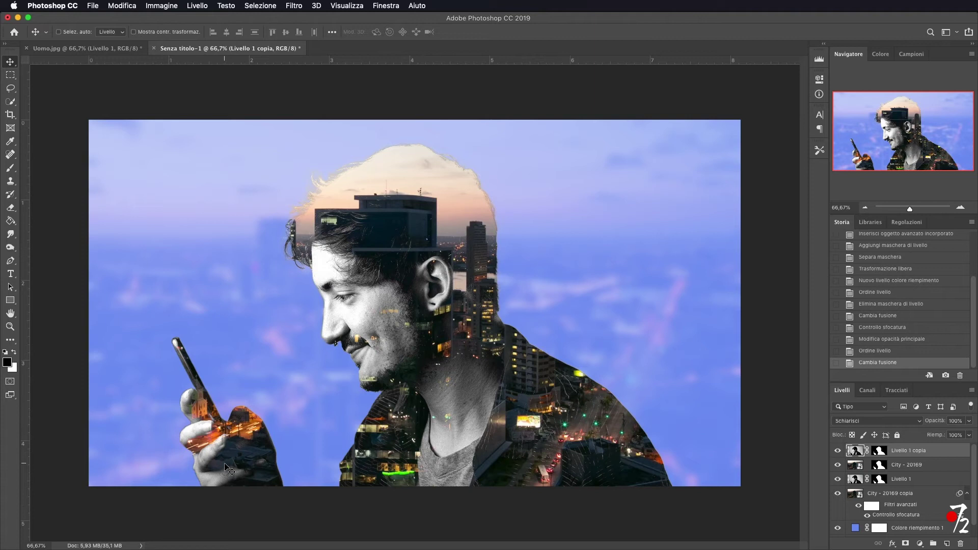
# Step: Make the Livello 1 copia layer's mask active and choose the Brush tool
pyautogui.click(883, 453)
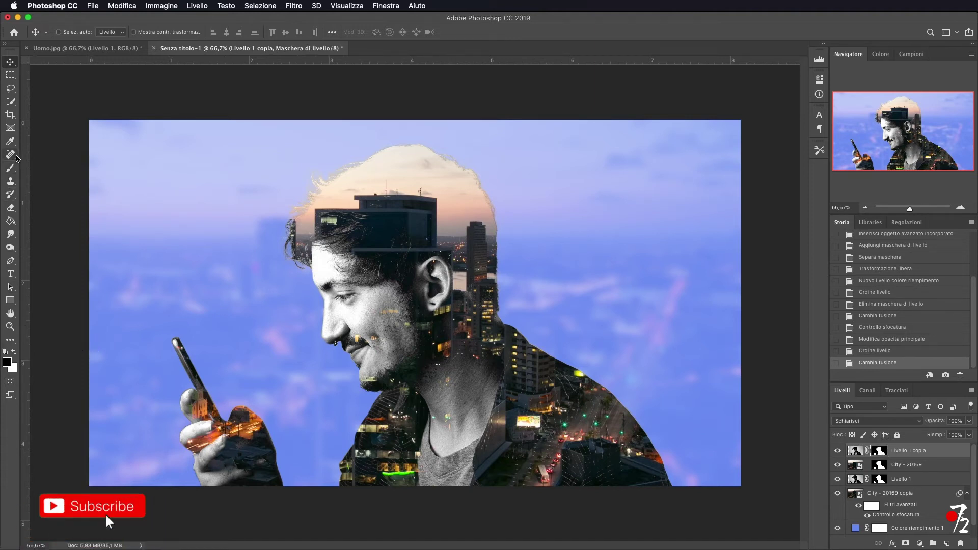
pyautogui.click(11, 167)
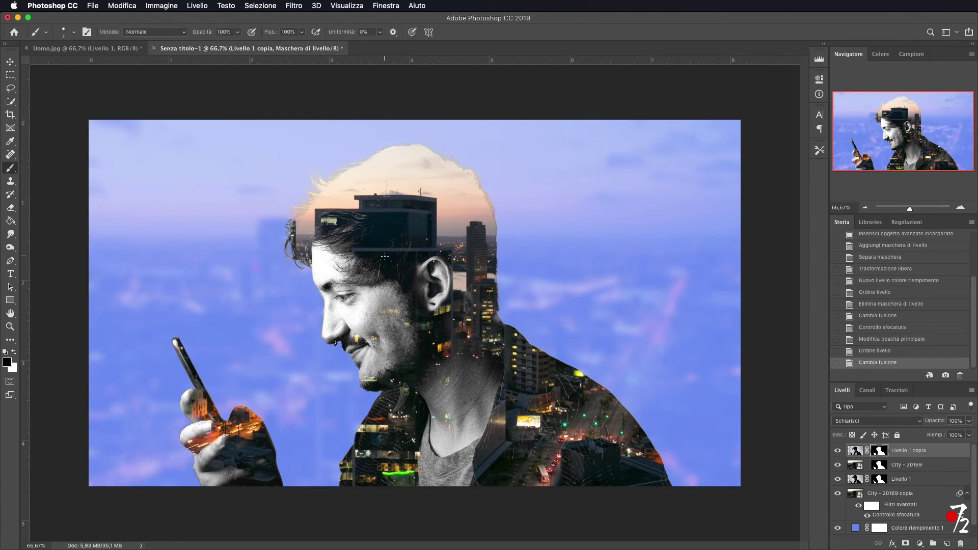
# Step: Try hiding the man's cheek and neck with black on the mask and restoring them with white, and revert both strokes
pyautogui.moveTo(378, 262)
pyautogui.mouseDown()
pyautogui.moveTo(401, 261)
pyautogui.moveTo(404, 403)
pyautogui.moveTo(426, 412)
pyautogui.moveTo(443, 405)
pyautogui.moveTo(439, 391)
pyautogui.mouseUp()
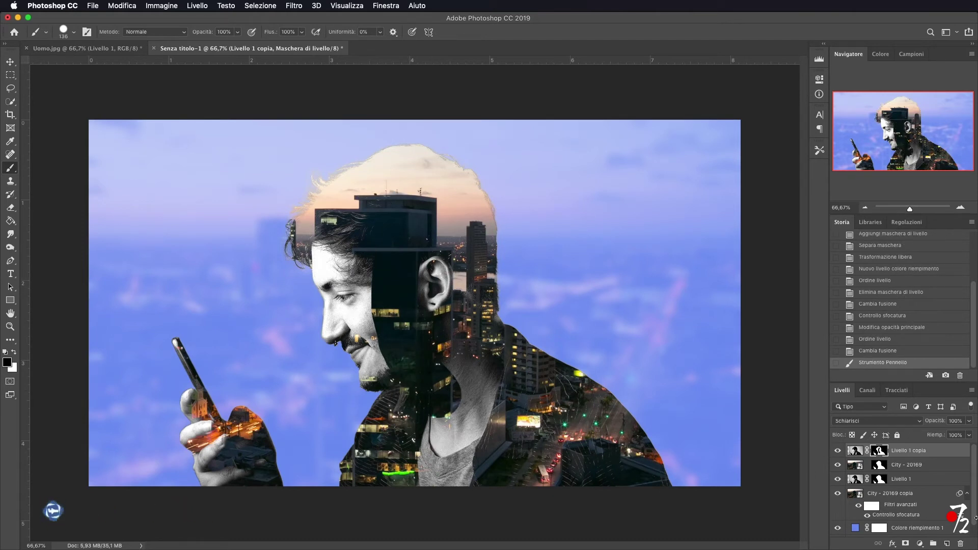
pyautogui.click(14, 352)
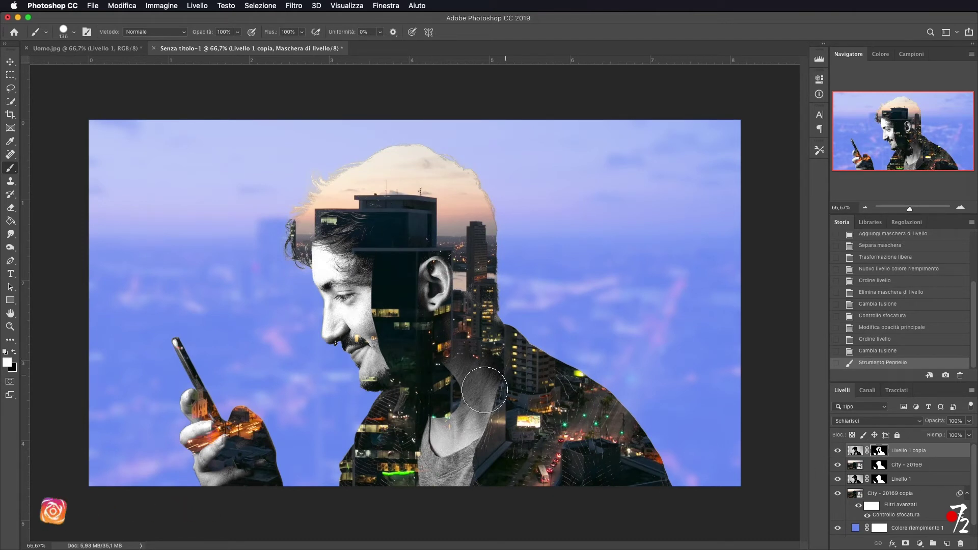
pyautogui.moveTo(447, 398); pyautogui.dragTo(398, 321)
pyautogui.moveTo(392, 216)
pyautogui.mouseDown()
pyautogui.moveTo(355, 259)
pyautogui.moveTo(385, 348)
pyautogui.moveTo(419, 373)
pyautogui.moveTo(441, 345)
pyautogui.moveTo(448, 395)
pyautogui.mouseUp()
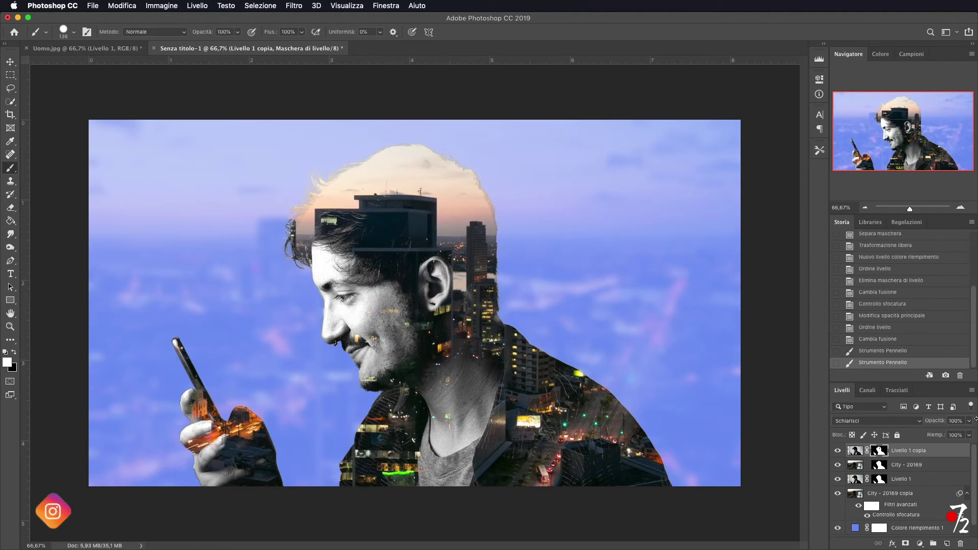
pyautogui.click(884, 341)
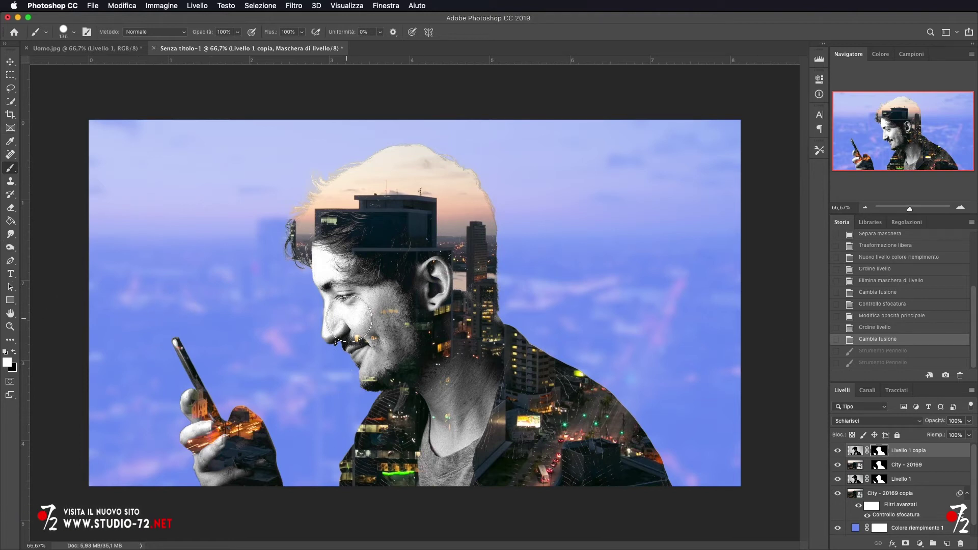
# Step: Set up a soft round brush with black foreground, 31% opacity and 15% flow
pyautogui.click(15, 352)
pyautogui.rightClick(407, 264)
pyautogui.click(467, 370)
pyautogui.click(238, 33)
pyautogui.moveTo(212, 45); pyautogui.dragTo(205, 46)
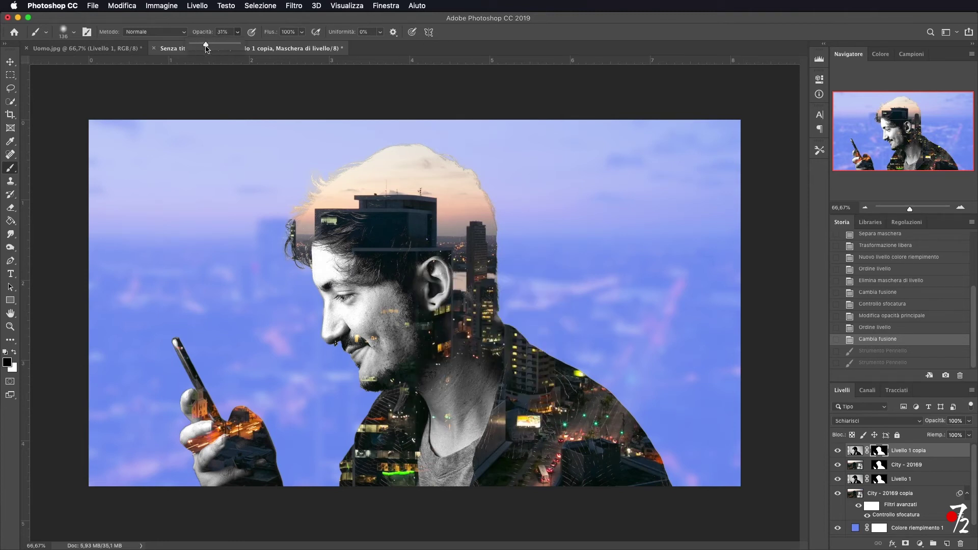
pyautogui.click(302, 32)
pyautogui.moveTo(304, 45); pyautogui.dragTo(263, 48)
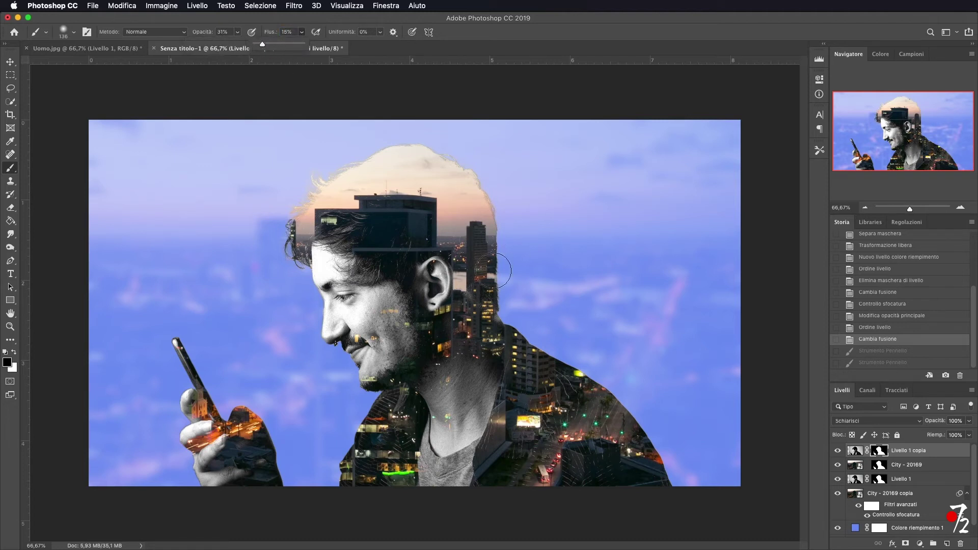
# Step: Paint softly on the Livello 1 copia mask over the man's hair and forehead to blend them into the city
pyautogui.moveTo(364, 222)
pyautogui.mouseDown()
pyautogui.moveTo(396, 261)
pyautogui.moveTo(350, 231)
pyautogui.moveTo(374, 262)
pyautogui.mouseUp()
pyautogui.moveTo(355, 214); pyautogui.dragTo(334, 248)
pyautogui.moveTo(380, 204); pyautogui.dragTo(388, 199)
pyautogui.moveTo(342, 238)
pyautogui.mouseDown()
pyautogui.moveTo(344, 264)
pyautogui.moveTo(340, 255)
pyautogui.moveTo(393, 184)
pyautogui.mouseUp()
pyautogui.moveTo(334, 234)
pyautogui.mouseDown()
pyautogui.moveTo(384, 183)
pyautogui.moveTo(343, 231)
pyautogui.moveTo(391, 194)
pyautogui.moveTo(363, 222)
pyautogui.moveTo(398, 277)
pyautogui.moveTo(414, 207)
pyautogui.moveTo(397, 278)
pyautogui.mouseUp()
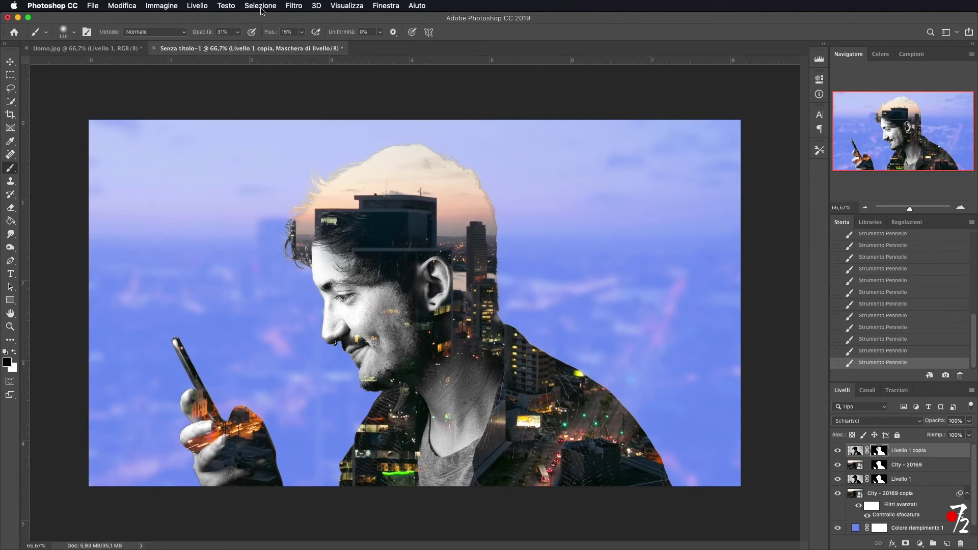
# Step: Set the brush opacity to 70% and paint black on the Livello 1 copia mask over the man's forehead, hair and neck
pyautogui.click(238, 33)
pyautogui.moveTo(237, 45); pyautogui.dragTo(255, 46)
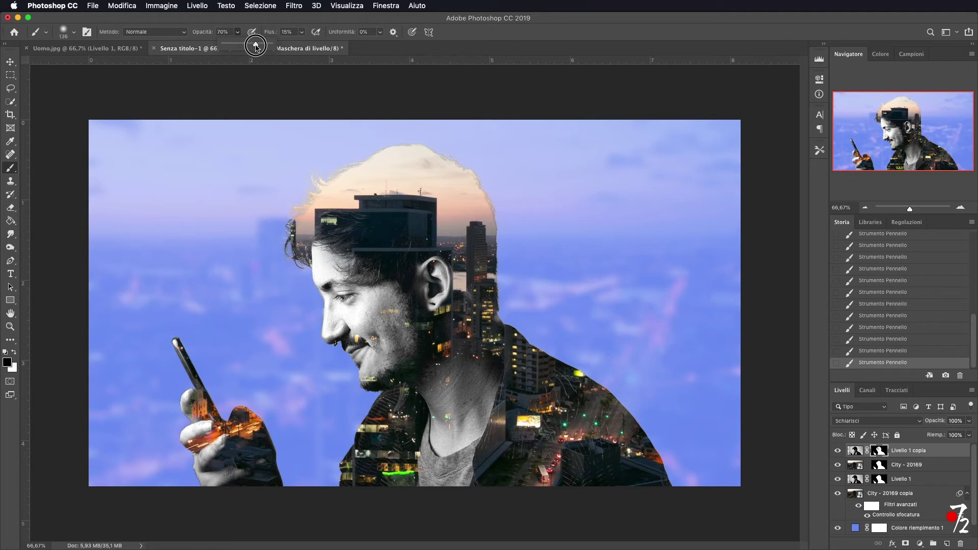
pyautogui.moveTo(346, 224); pyautogui.dragTo(403, 249)
pyautogui.moveTo(342, 228); pyautogui.dragTo(388, 230)
pyautogui.moveTo(339, 229)
pyautogui.mouseDown()
pyautogui.moveTo(385, 227)
pyautogui.moveTo(344, 230)
pyautogui.moveTo(363, 204)
pyautogui.moveTo(383, 202)
pyautogui.moveTo(325, 238)
pyautogui.moveTo(363, 202)
pyautogui.moveTo(334, 247)
pyautogui.moveTo(430, 212)
pyautogui.mouseUp()
pyautogui.moveTo(441, 401); pyautogui.dragTo(447, 366)
pyautogui.moveTo(464, 408); pyautogui.dragTo(466, 344)
pyautogui.moveTo(319, 238); pyautogui.dragTo(399, 248)
pyautogui.moveTo(362, 256); pyautogui.dragTo(383, 270)
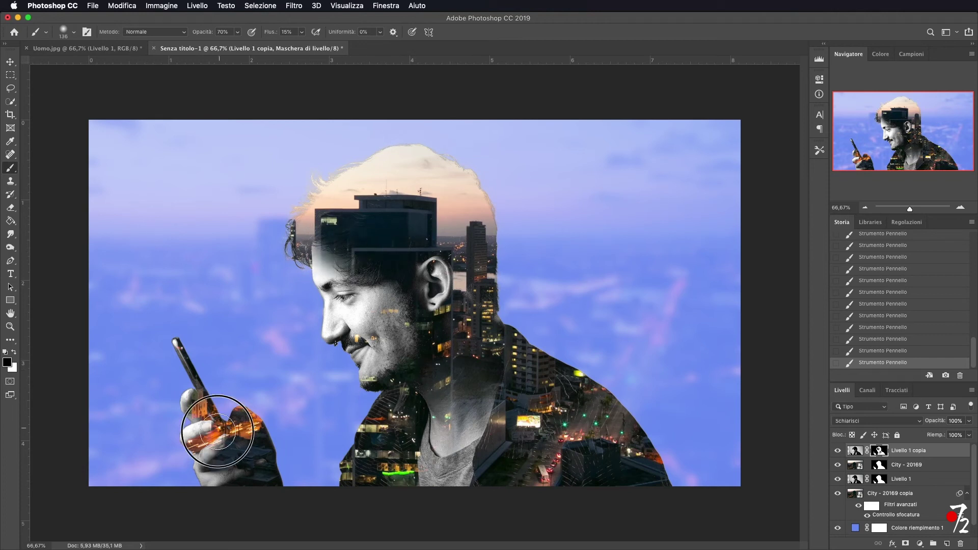
# Step: Paint black on the same mask over the hand and the jacket to bring out the city lights
pyautogui.moveTo(218, 431); pyautogui.dragTo(219, 469)
pyautogui.moveTo(524, 417)
pyautogui.mouseDown()
pyautogui.moveTo(605, 435)
pyautogui.moveTo(555, 406)
pyautogui.mouseUp()
pyautogui.moveTo(527, 442); pyautogui.dragTo(500, 446)
pyautogui.moveTo(383, 447)
pyautogui.mouseDown()
pyautogui.moveTo(395, 413)
pyautogui.moveTo(402, 437)
pyautogui.mouseUp()
# Step: Paint black on the City - 20169 mask over the man's cheek and jaw to hide the city lights there
pyautogui.click(880, 464)
pyautogui.moveTo(395, 329)
pyautogui.mouseDown()
pyautogui.moveTo(377, 330)
pyautogui.moveTo(395, 311)
pyautogui.moveTo(362, 339)
pyautogui.moveTo(402, 321)
pyautogui.mouseUp()
pyautogui.press('x')
pyautogui.press('x')
pyautogui.moveTo(370, 380); pyautogui.dragTo(375, 375)
# Step: Refine the Livello 1 copia mask by painting black at the forehead edge and from the ear down the neck
pyautogui.click(907, 451)
pyautogui.moveTo(323, 256)
pyautogui.mouseDown()
pyautogui.moveTo(339, 255)
pyautogui.moveTo(326, 256)
pyautogui.mouseUp()
pyautogui.moveTo(442, 260)
pyautogui.mouseDown()
pyautogui.moveTo(432, 311)
pyautogui.moveTo(384, 309)
pyautogui.moveTo(456, 380)
pyautogui.moveTo(423, 413)
pyautogui.mouseUp()
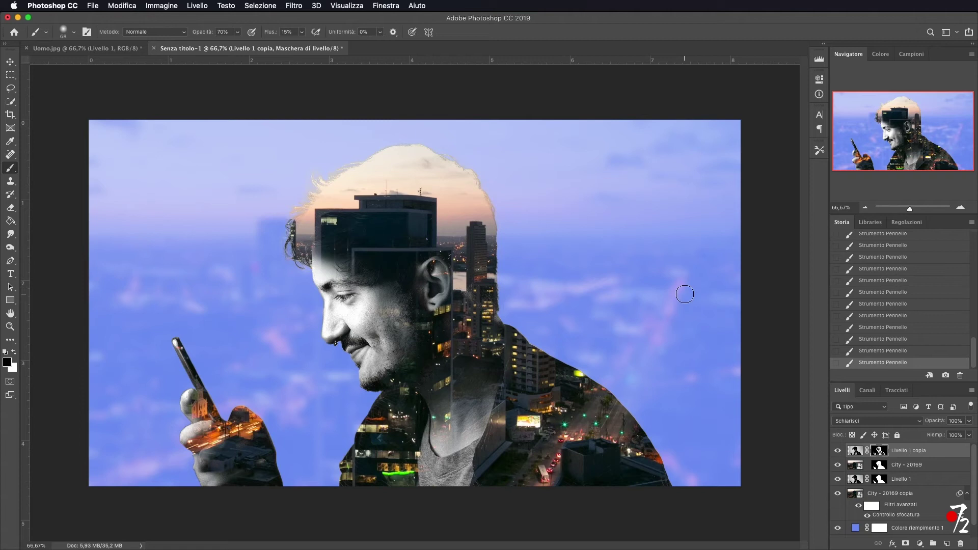
# Step: Display the Timeline and create a video timeline for the composition
pyautogui.click(383, 6)
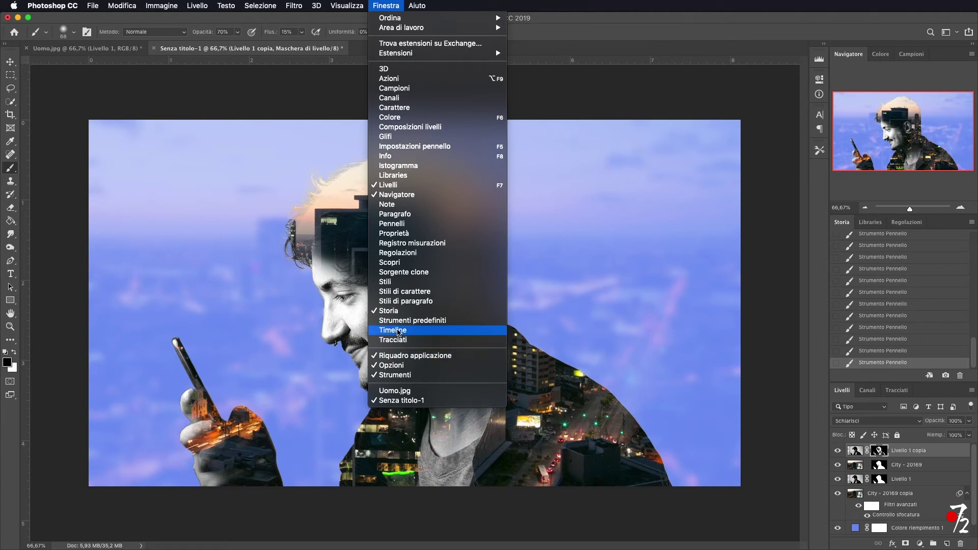
pyautogui.click(399, 331)
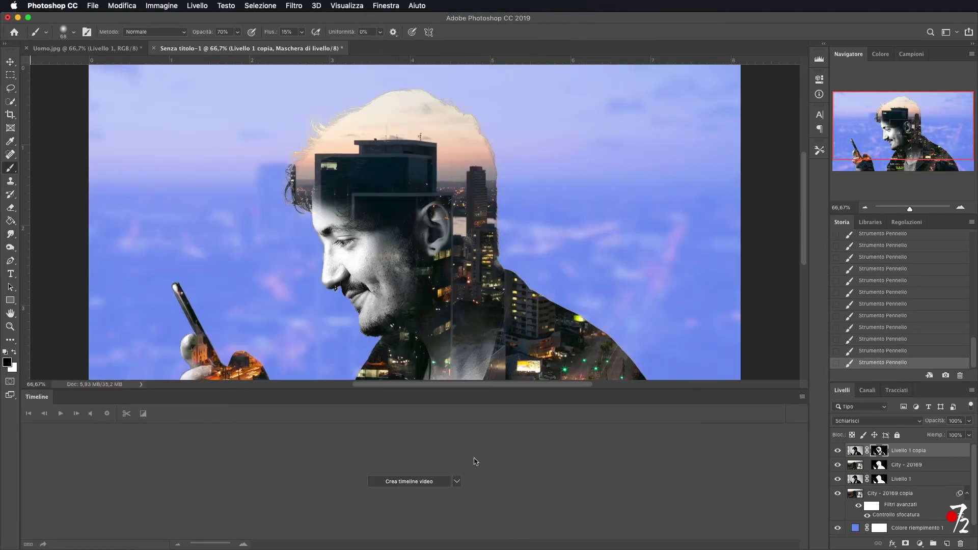
pyautogui.click(404, 482)
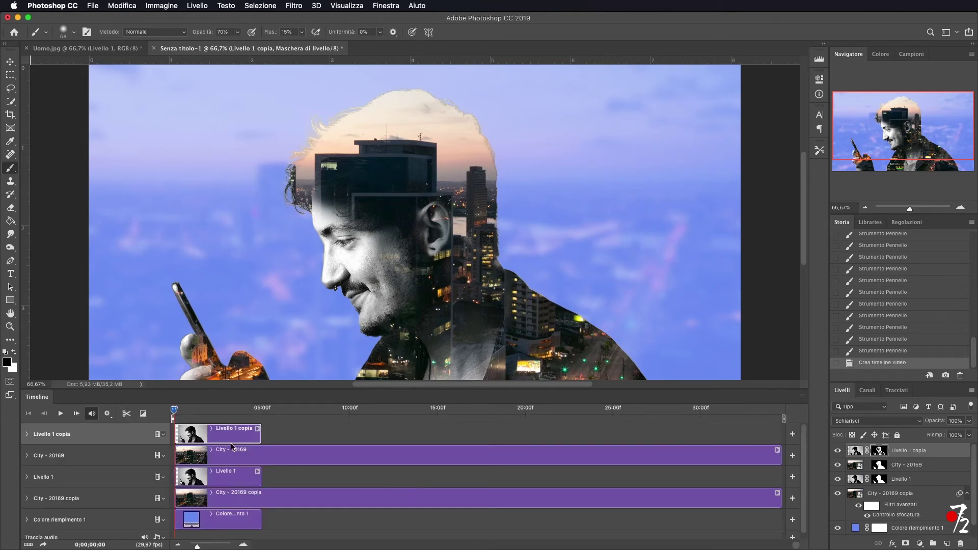
# Step: Scrub through the composition up to about 17 seconds and return the playhead to the start
pyautogui.moveTo(175, 412)
pyautogui.mouseDown()
pyautogui.moveTo(244, 416)
pyautogui.moveTo(170, 411)
pyautogui.moveTo(176, 416)
pyautogui.mouseUp()
pyautogui.moveTo(176, 412); pyautogui.dragTo(216, 416)
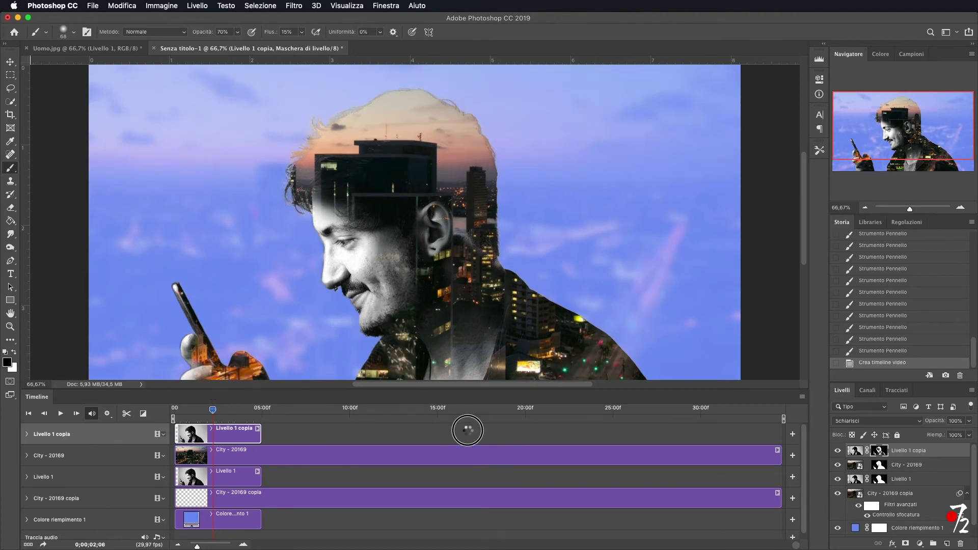
pyautogui.click(478, 410)
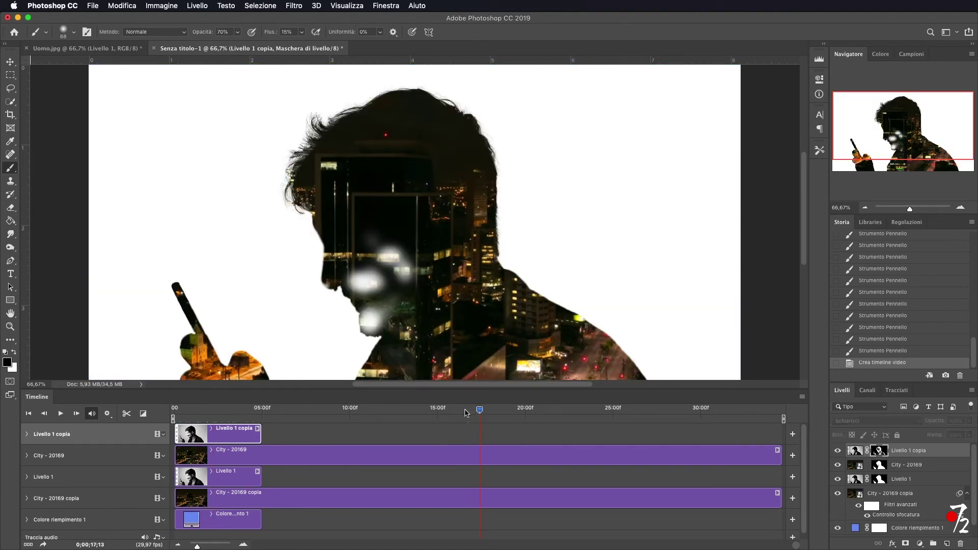
pyautogui.moveTo(477, 410); pyautogui.dragTo(167, 440)
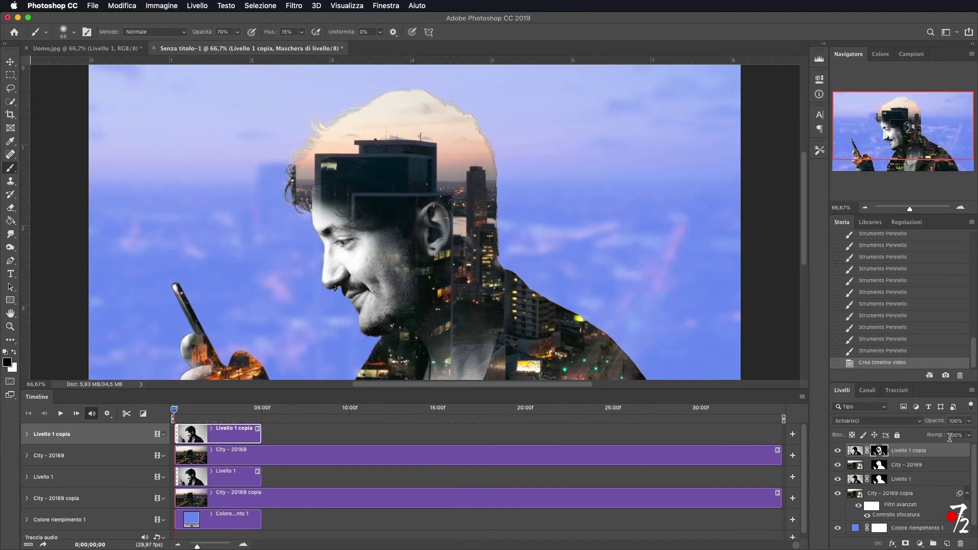
# Step: Open the City - 20169 smart object's contents and ungroup Gruppo video 1
pyautogui.doubleClick(855, 466)
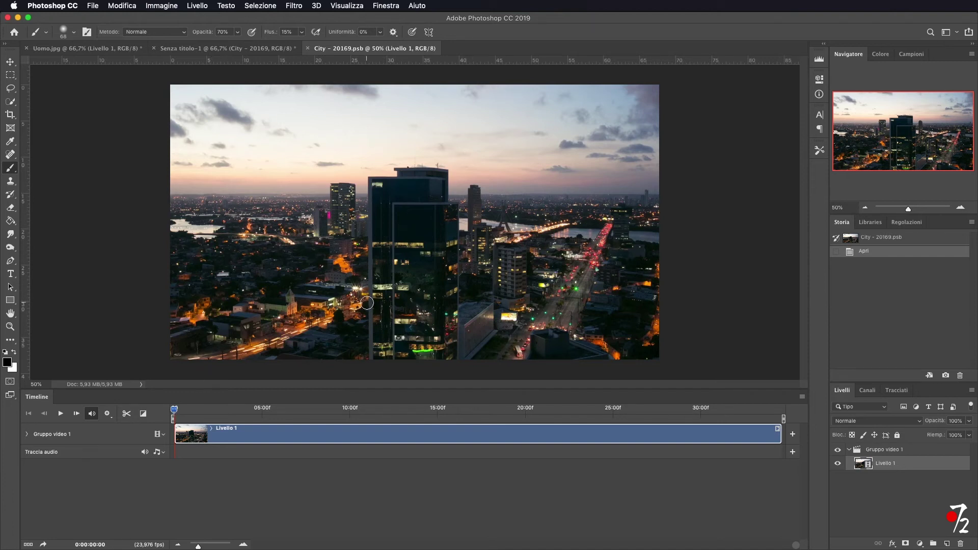
pyautogui.click(910, 452)
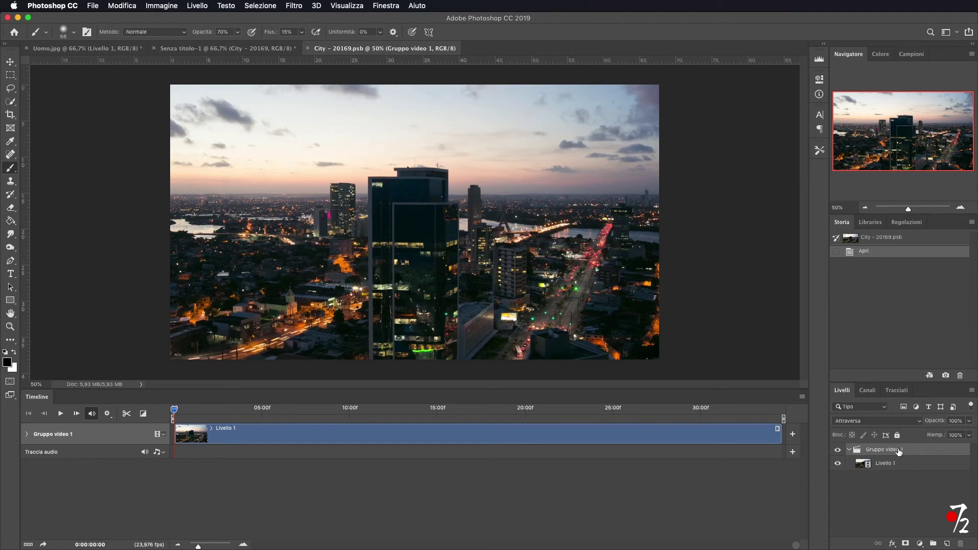
pyautogui.rightClick(900, 451)
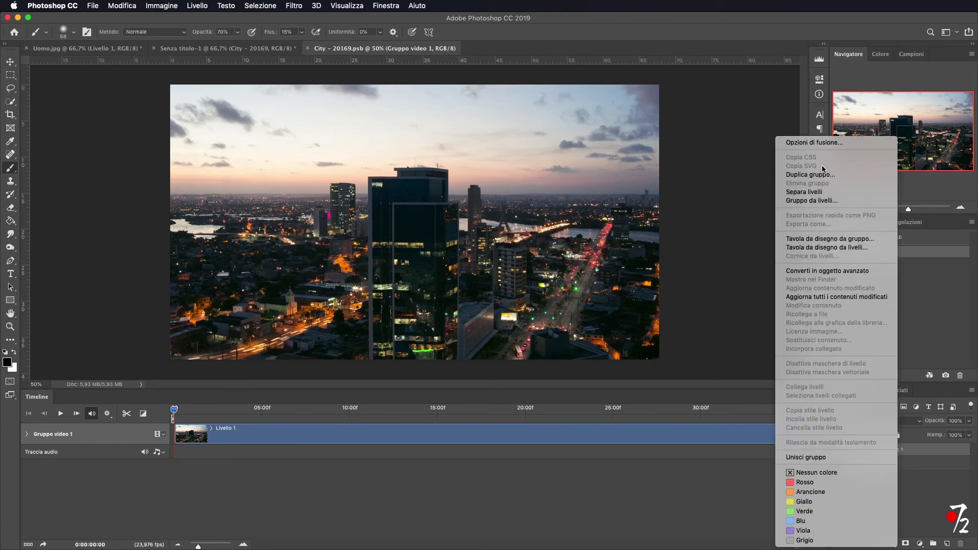
pyautogui.click(823, 194)
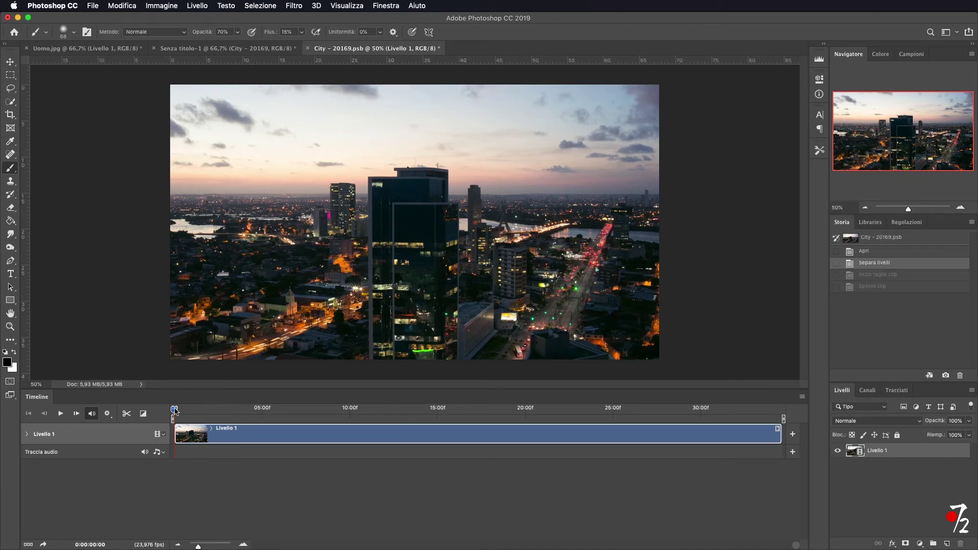
# Step: Trim the start of the city clip at 0:00:03:23 and move the clip back to the beginning of the timeline
pyautogui.moveTo(174, 411); pyautogui.dragTo(244, 420)
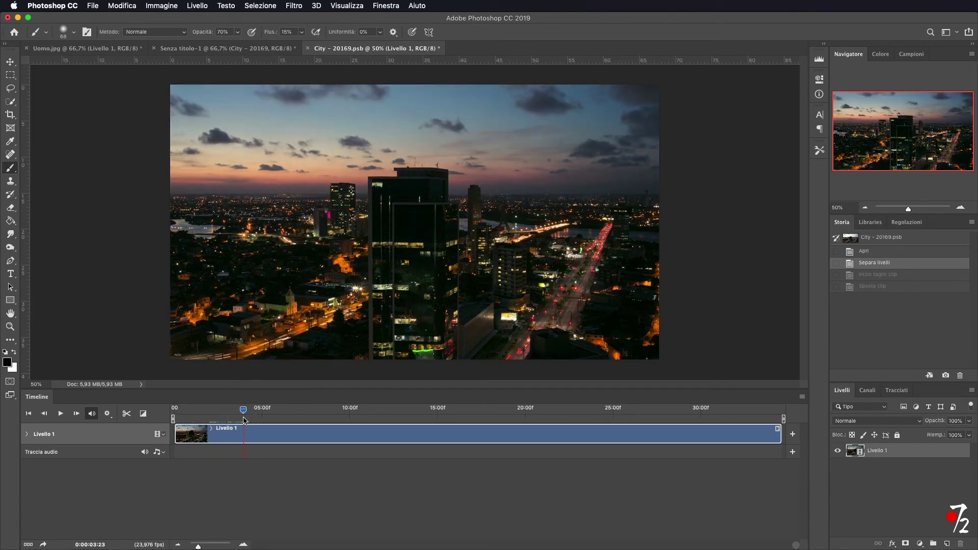
pyautogui.moveTo(176, 434); pyautogui.dragTo(243, 437)
pyautogui.moveTo(307, 437); pyautogui.dragTo(236, 435)
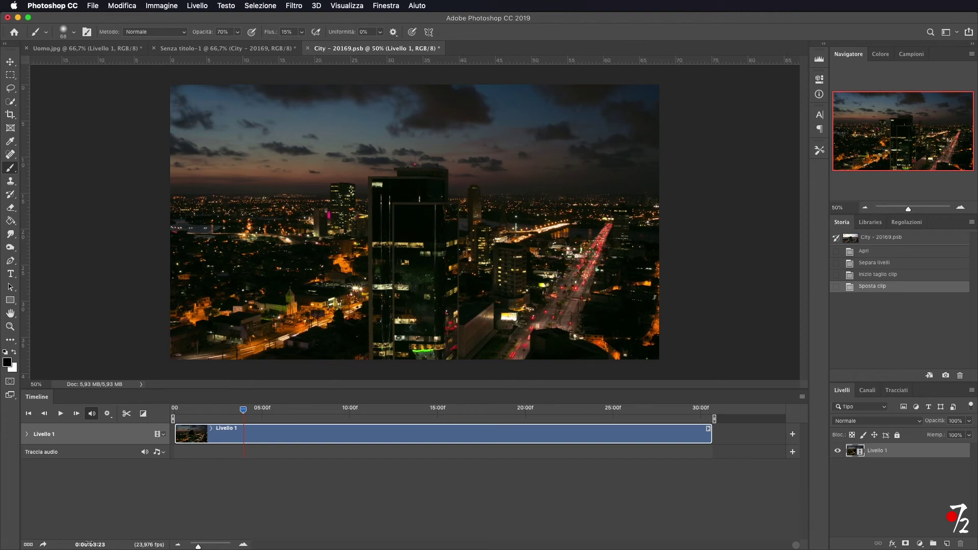
# Step: Trim the end of the city clip at 0:00:05:00 and play it back from the start
pyautogui.click(92, 544)
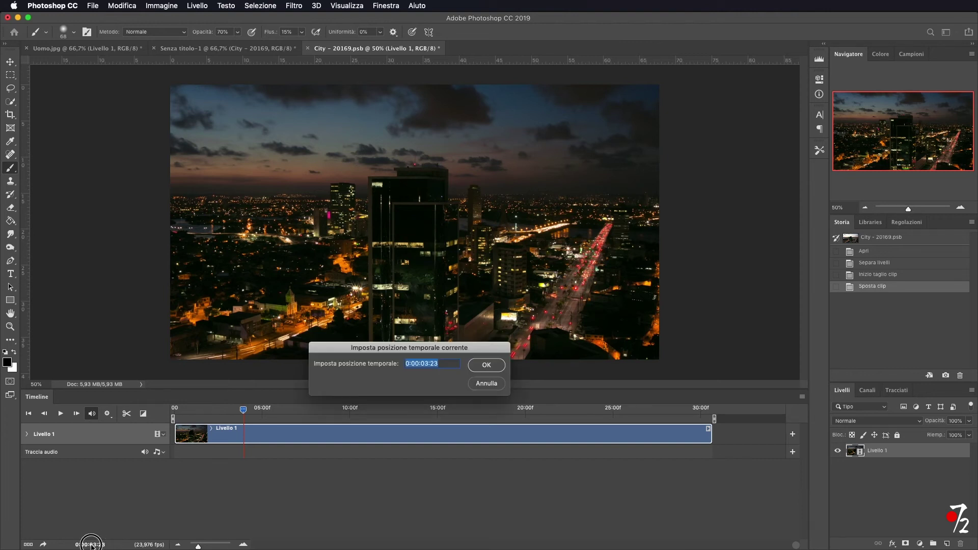
pyautogui.click(428, 363)
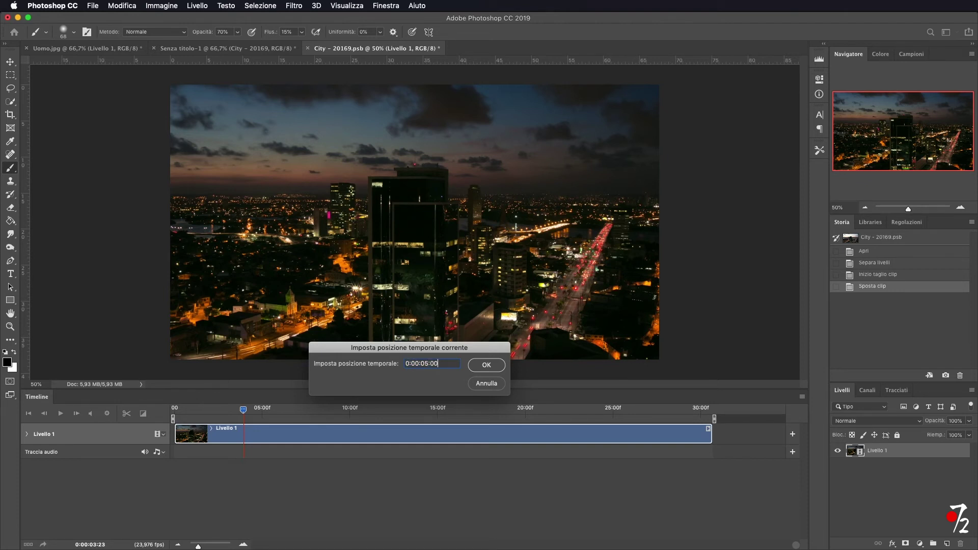
pyautogui.press('Return')
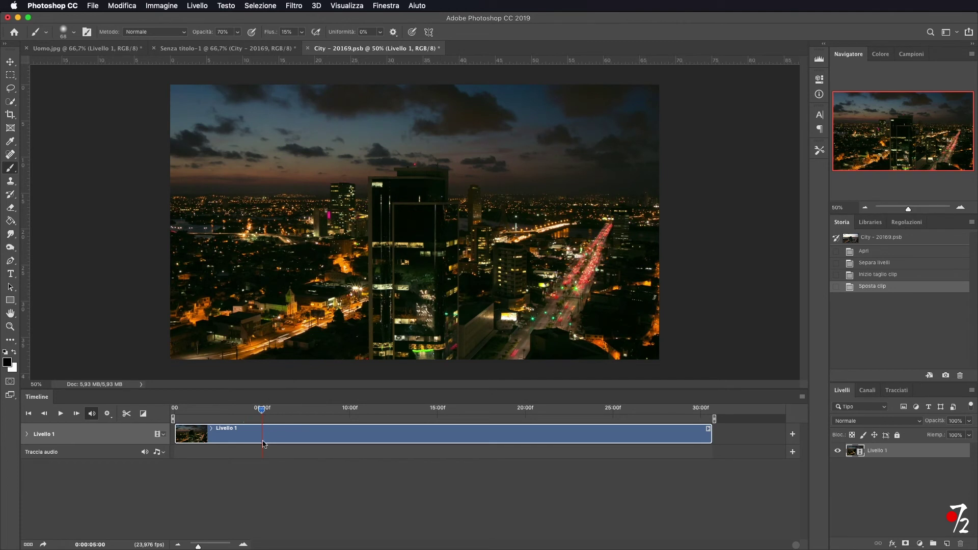
pyautogui.moveTo(712, 433); pyautogui.dragTo(172, 414)
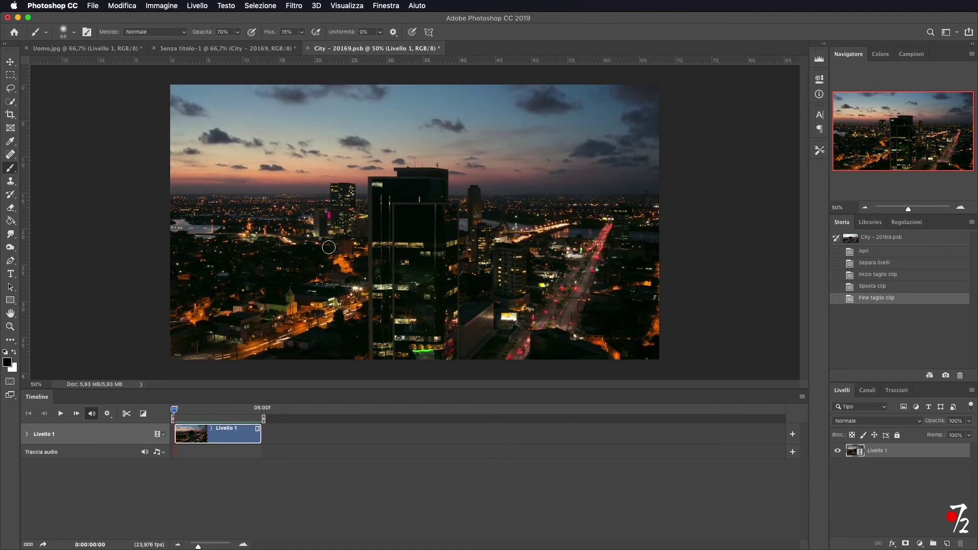
pyautogui.press('space')
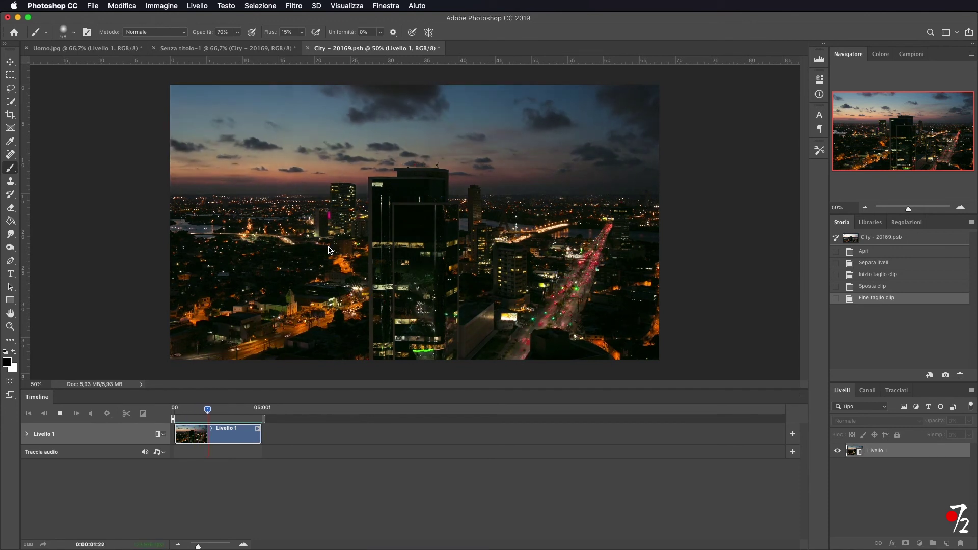
pyautogui.press('space')
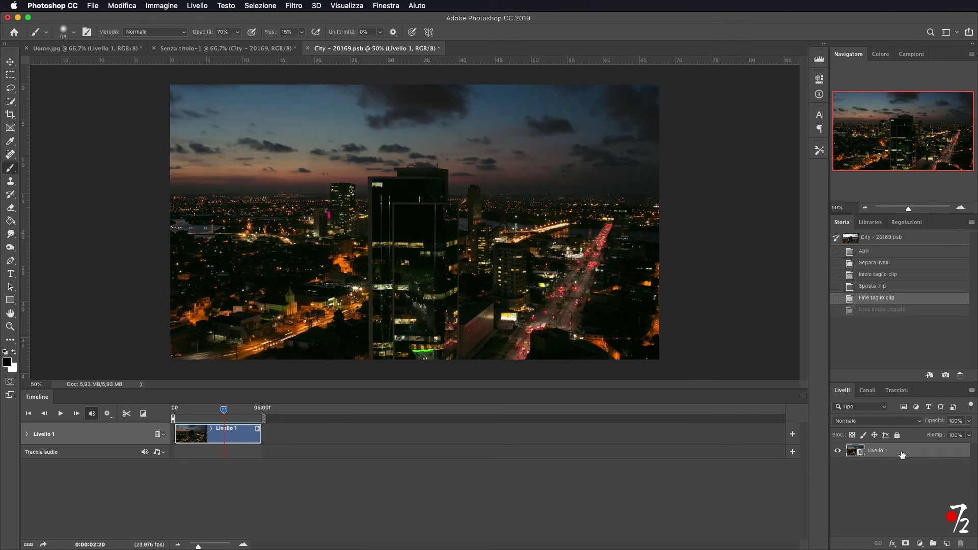
# Step: Try duplicating the Livello 1 video layer and copying it to a new layer, undoing each attempt
pyautogui.moveTo(902, 453); pyautogui.dragTo(948, 545)
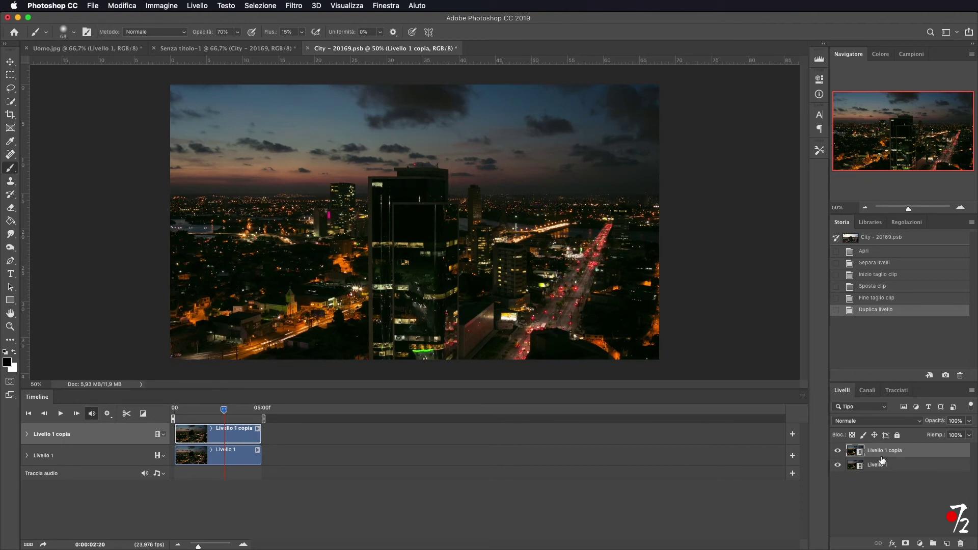
pyautogui.press('super+z')
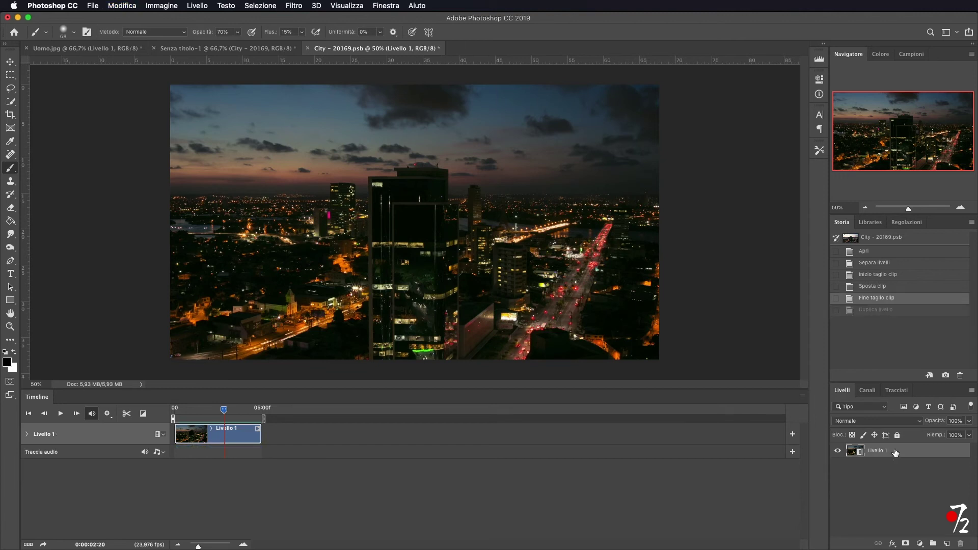
pyautogui.press('super+j')
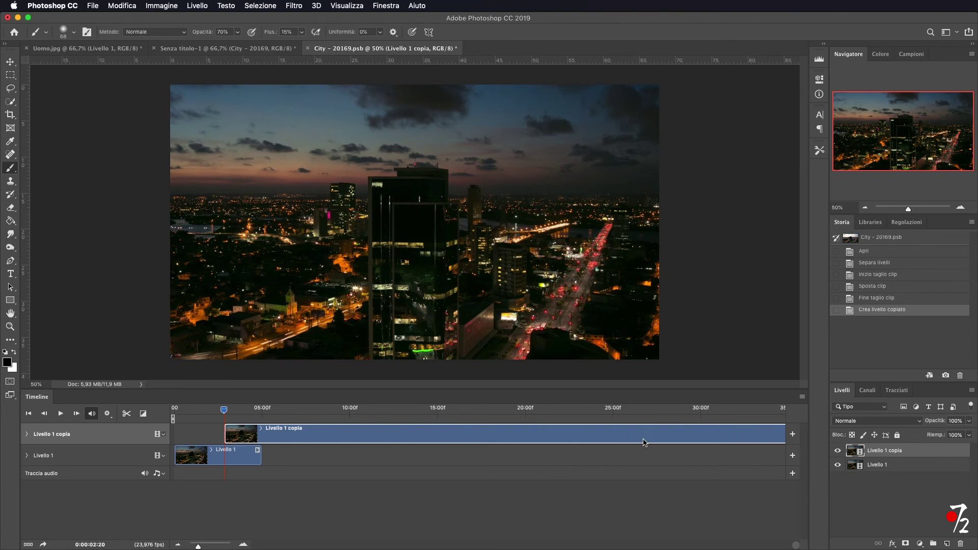
pyautogui.press('super+z')
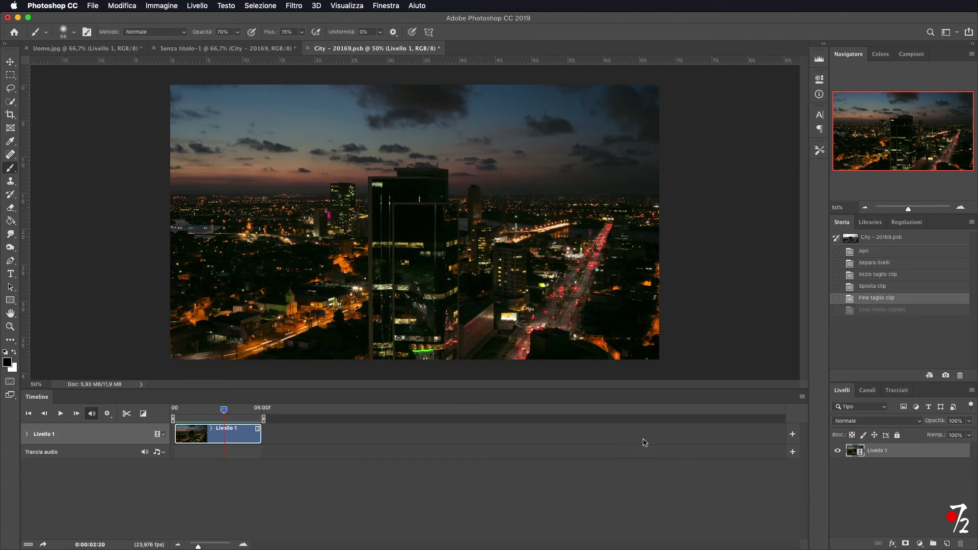
# Step: Duplicate the trimmed Livello 1 video layer and split the copy at 0:00:02:09
pyautogui.moveTo(916, 456); pyautogui.dragTo(948, 546)
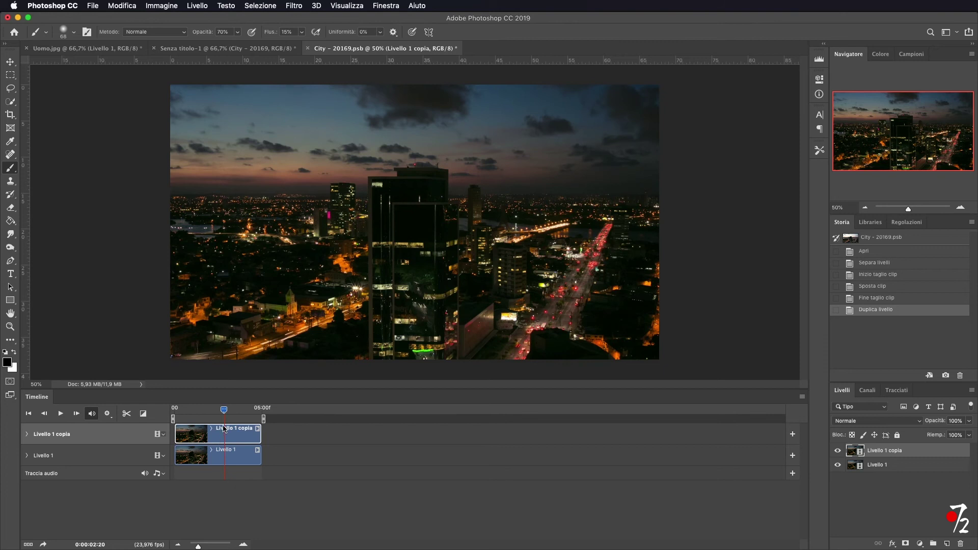
pyautogui.moveTo(199, 546); pyautogui.dragTo(206, 545)
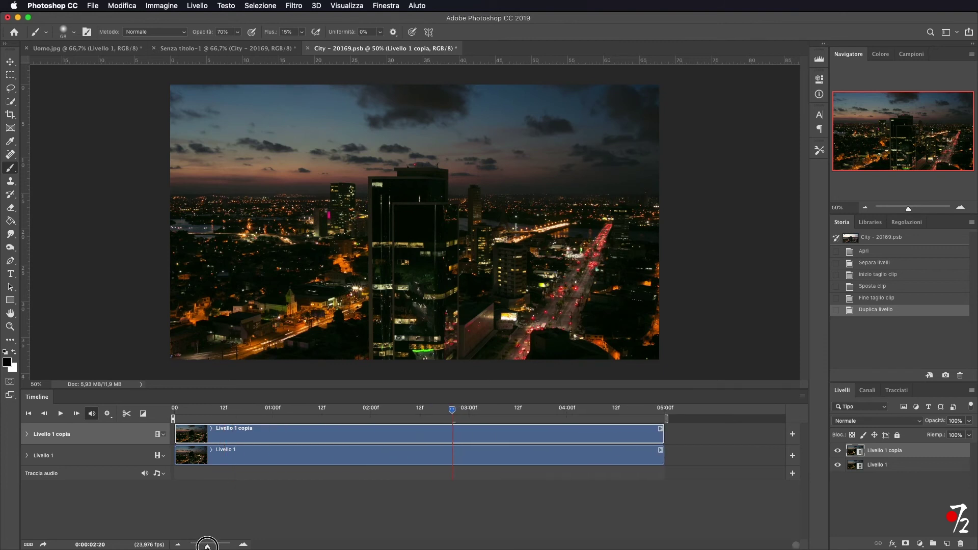
pyautogui.moveTo(452, 411); pyautogui.dragTo(407, 411)
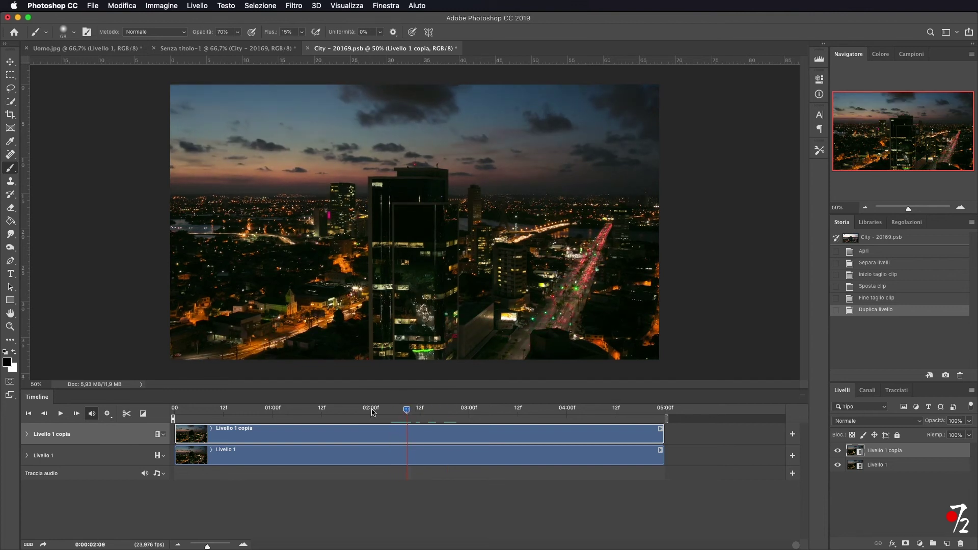
pyautogui.click(126, 414)
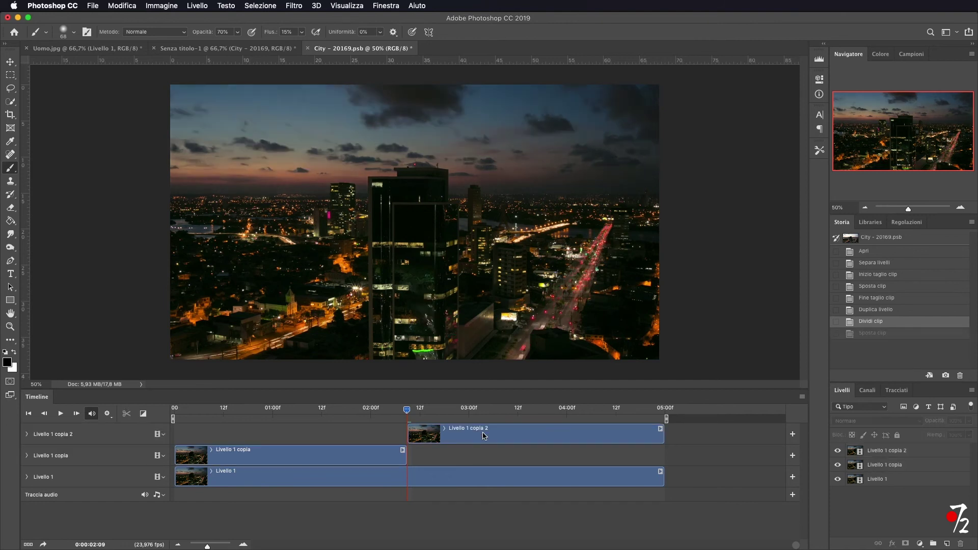
# Step: Swap the copy's two halves, trimming Livello 1 copia 2 to the first second and Livello 1 copia to the last second
pyautogui.click(484, 436)
pyautogui.moveTo(556, 436); pyautogui.dragTo(555, 463)
pyautogui.click(294, 456)
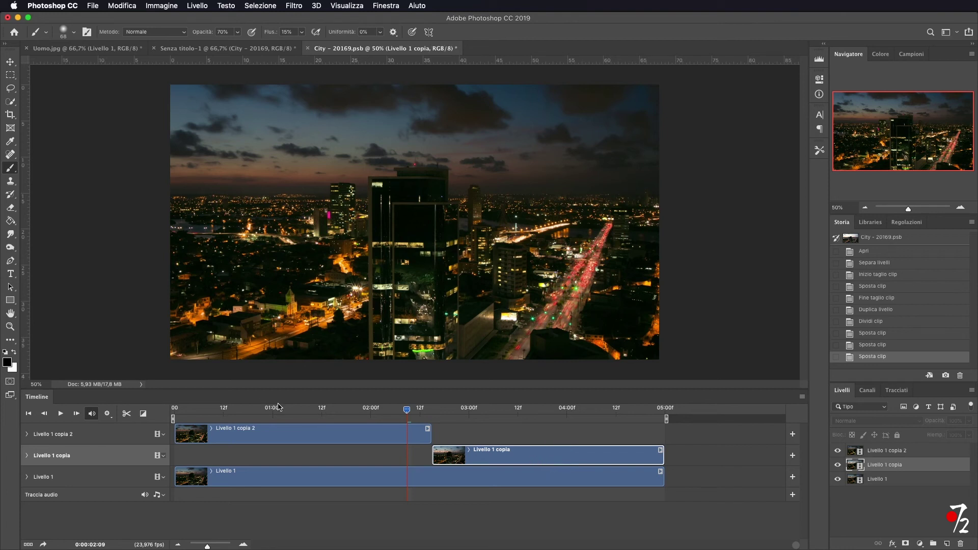
pyautogui.moveTo(430, 431); pyautogui.dragTo(270, 432)
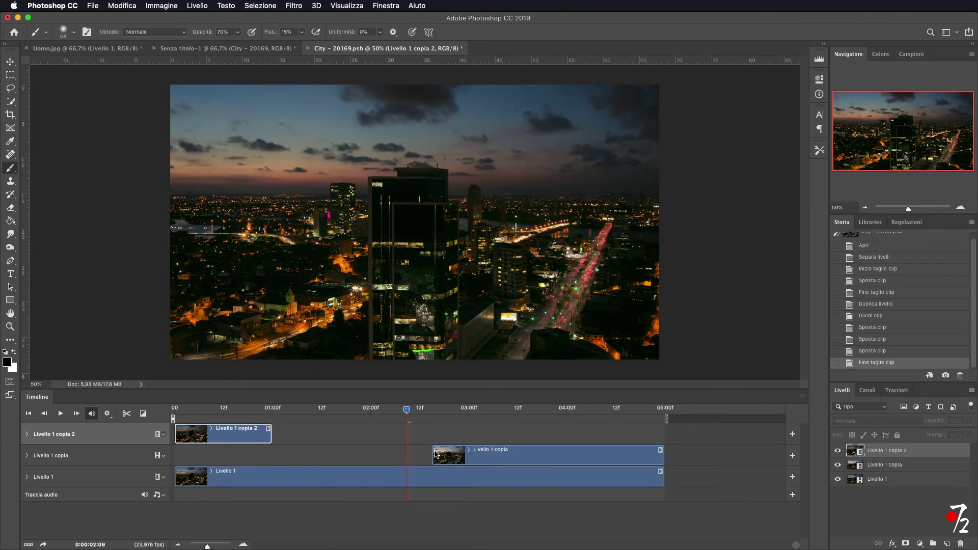
pyautogui.moveTo(433, 452); pyautogui.dragTo(570, 454)
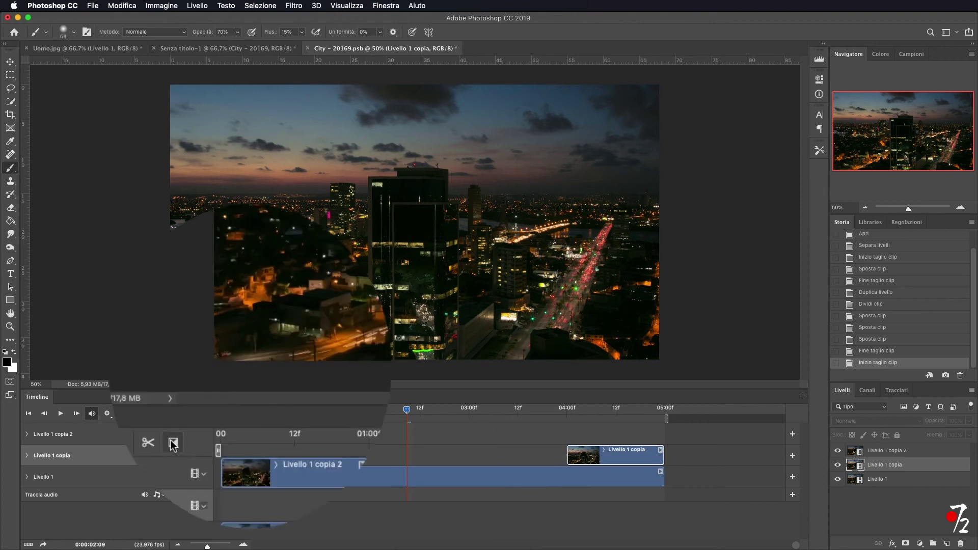
# Step: Add a Dissolvi transition to the end of the Livello 1 copia 2 clip and the start of the Livello 1 copia clip
pyautogui.click(175, 446)
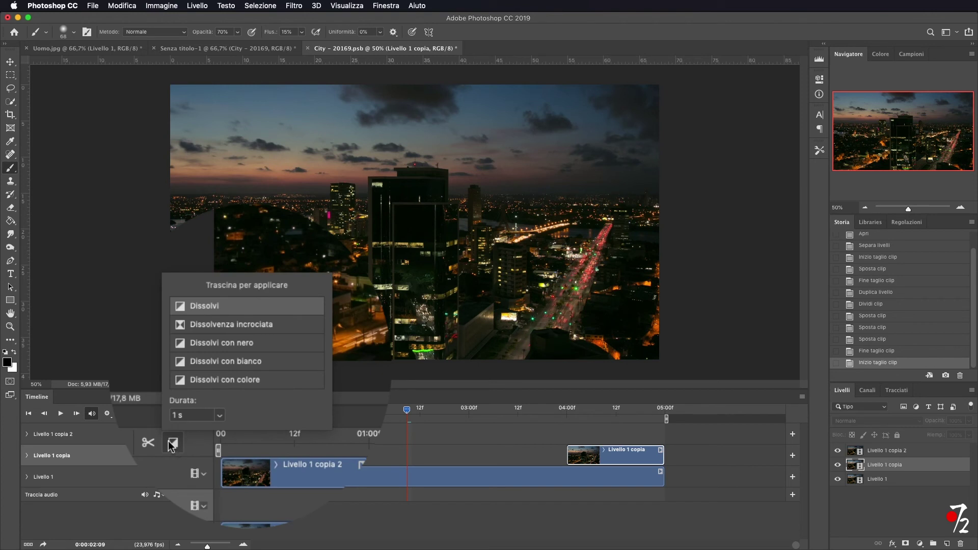
pyautogui.moveTo(202, 308); pyautogui.dragTo(245, 435)
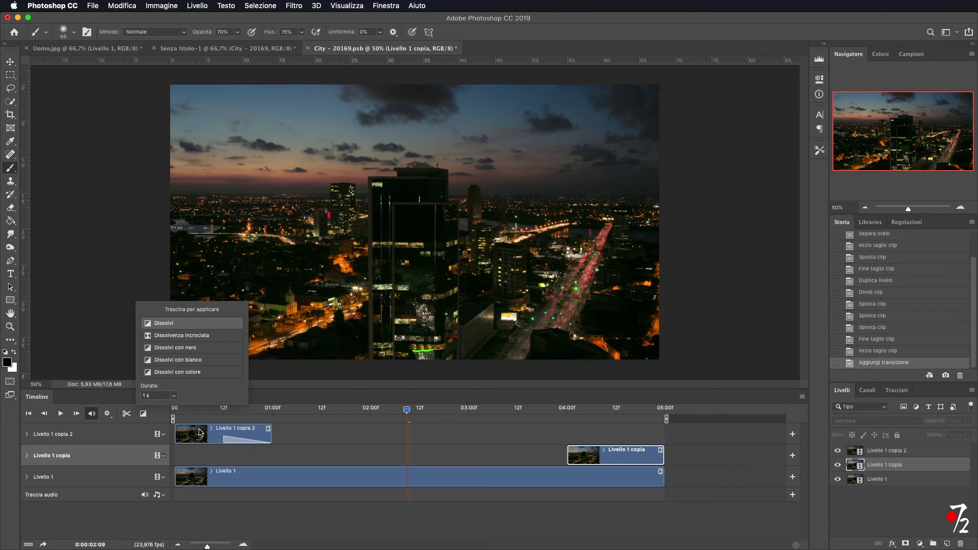
pyautogui.moveTo(159, 323); pyautogui.dragTo(582, 461)
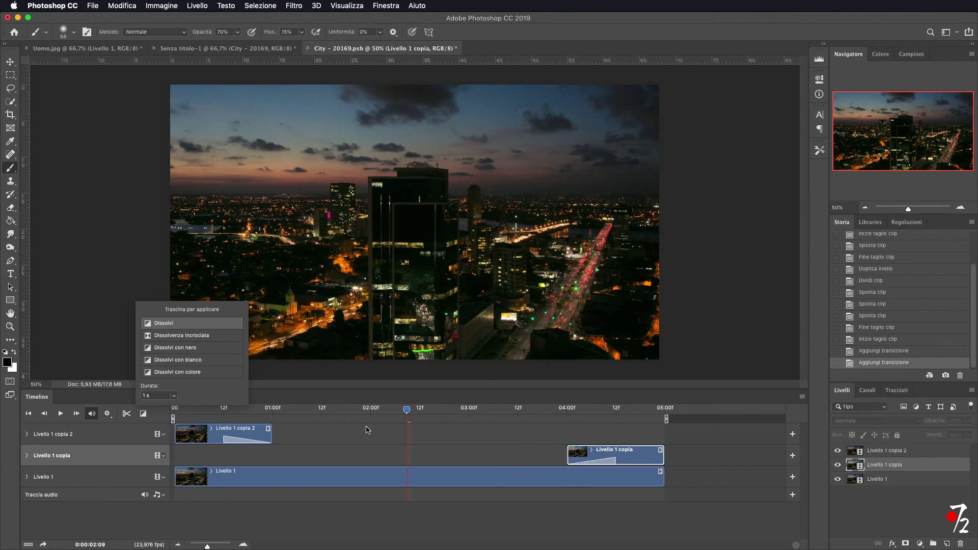
# Step: Play the looped city video from its first frame and save the City – 20169.psb document
pyautogui.moveTo(406, 411); pyautogui.dragTo(130, 417)
pyautogui.press('space')
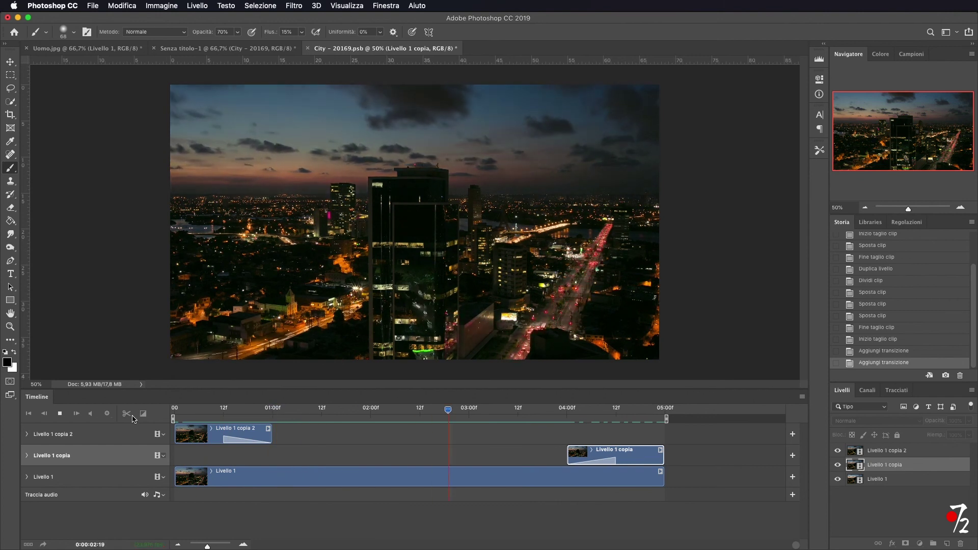
pyautogui.press('space')
pyautogui.press('super+s')
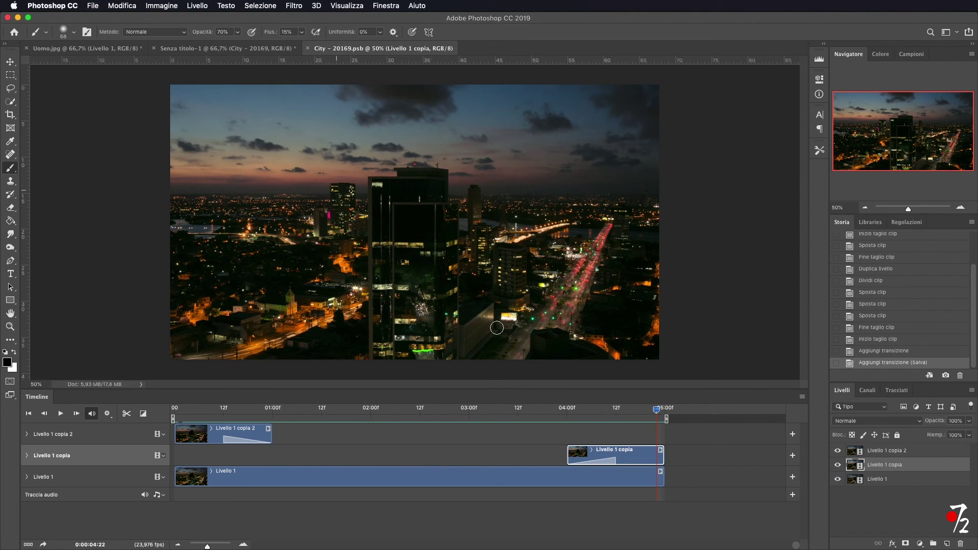
# Step: In the Senza titolo-1 document, end the timeline work area at 5 seconds, play the composite animation, and return to the first frame
pyautogui.click(247, 48)
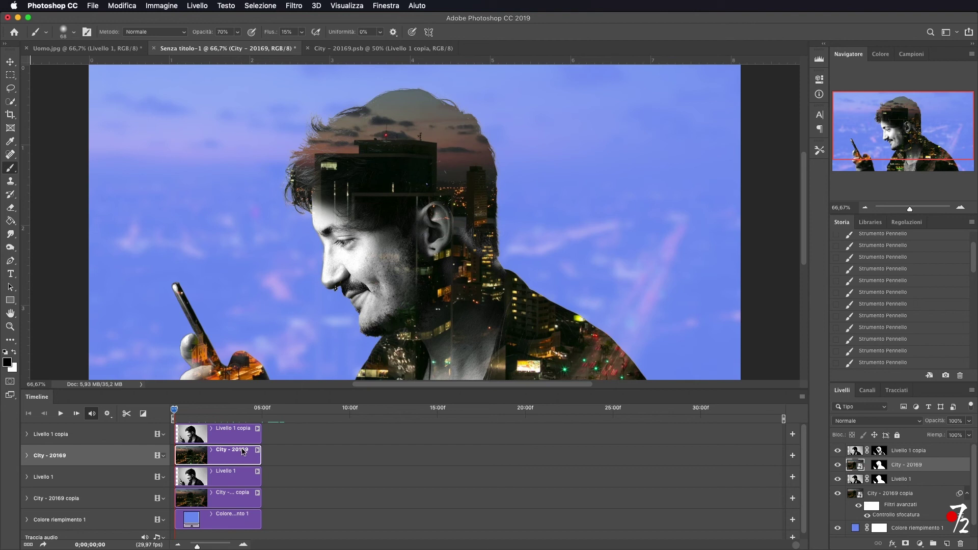
pyautogui.moveTo(784, 419); pyautogui.dragTo(264, 400)
pyautogui.moveTo(194, 546); pyautogui.dragTo(205, 546)
pyautogui.press('space')
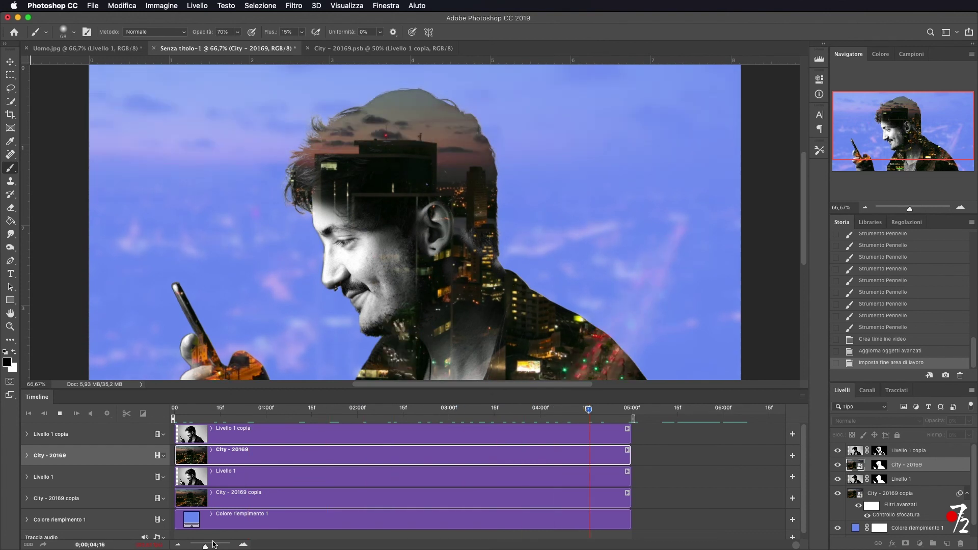
pyautogui.press('space')
pyautogui.moveTo(270, 412); pyautogui.dragTo(173, 411)
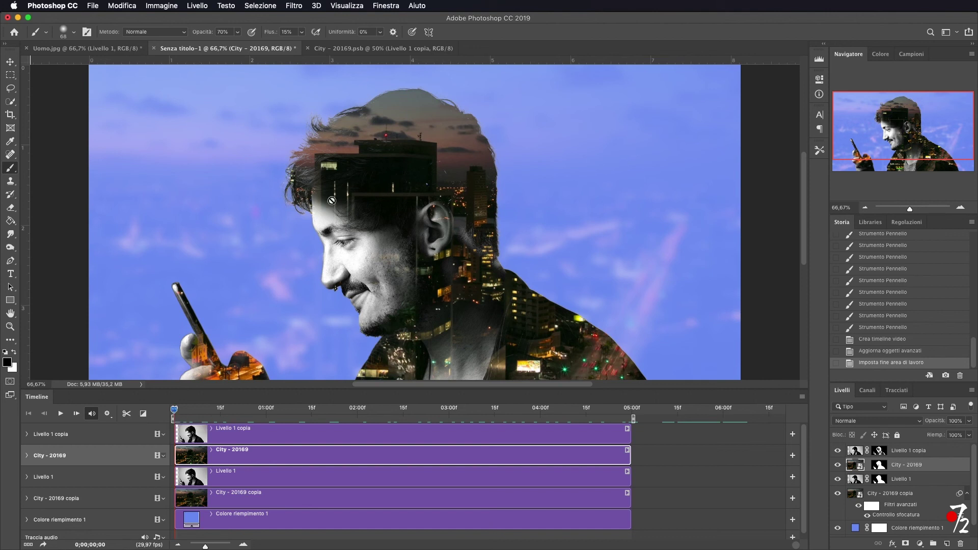
# Step: Set up a Save for Web GIF export looping Sempre with a width of 800 px, and cancel it
pyautogui.click(93, 6)
pyautogui.moveTo(122, 136)
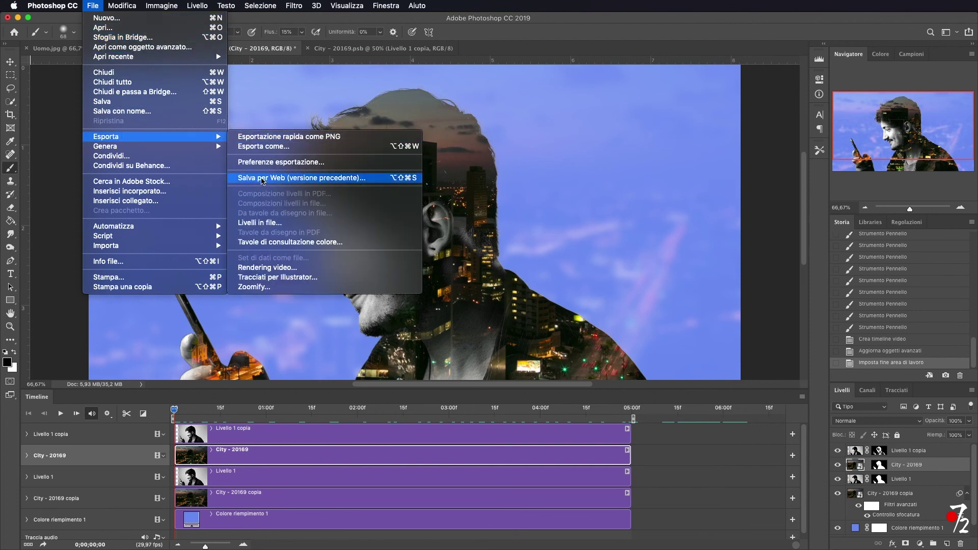
pyautogui.click(318, 178)
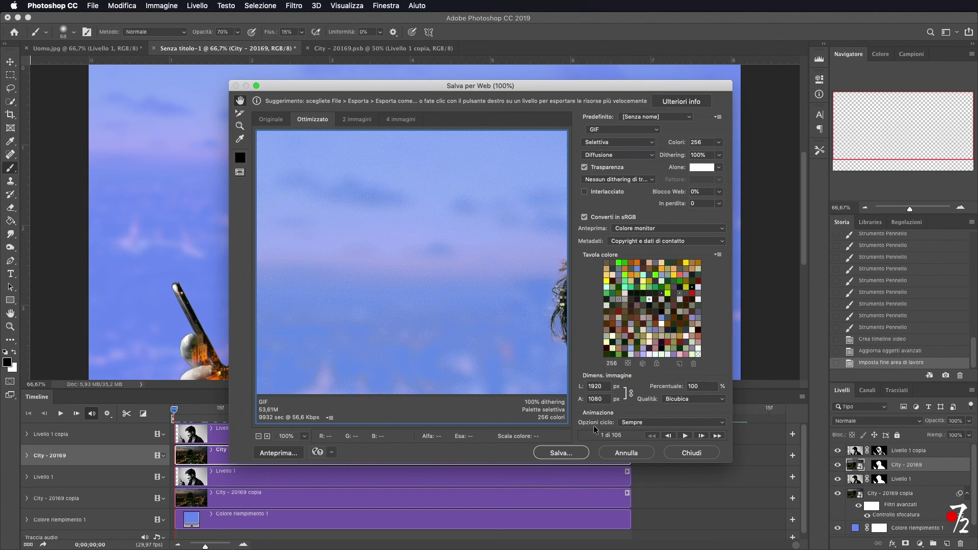
pyautogui.click(654, 423)
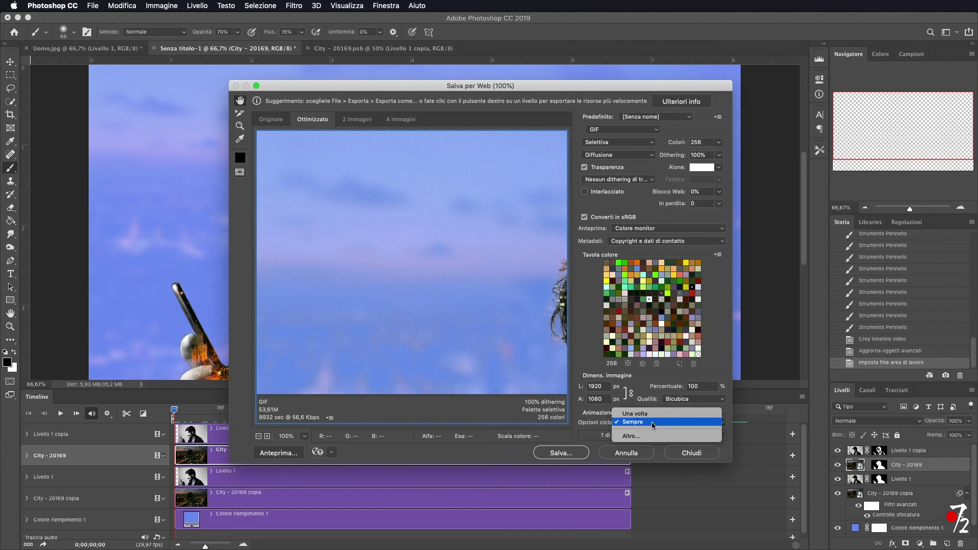
pyautogui.click(654, 422)
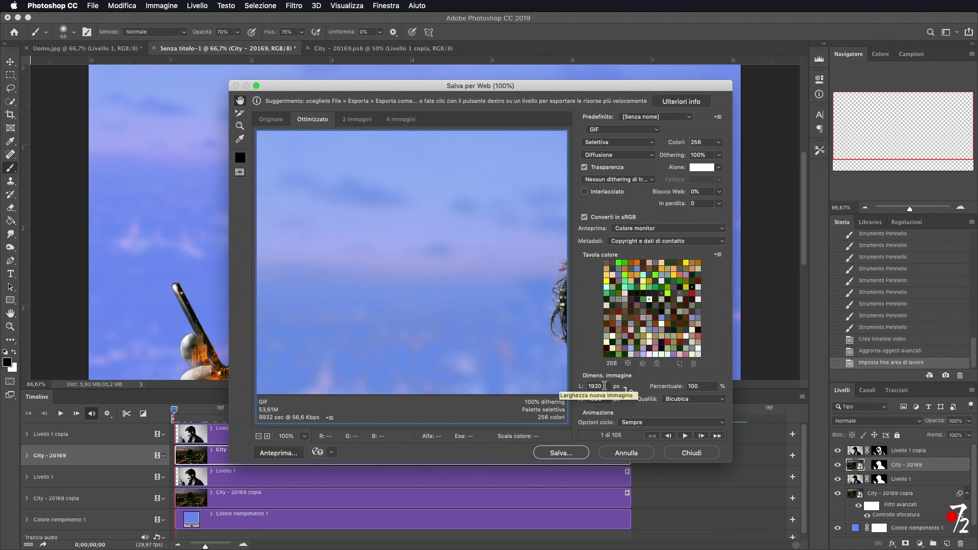
pyautogui.moveTo(605, 386); pyautogui.dragTo(549, 380)
pyautogui.write('800')
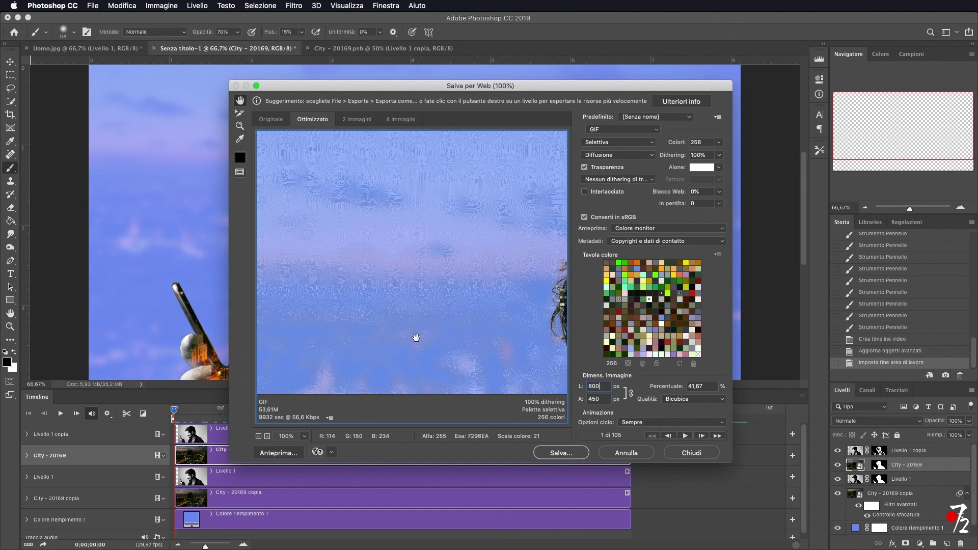
pyautogui.click(638, 456)
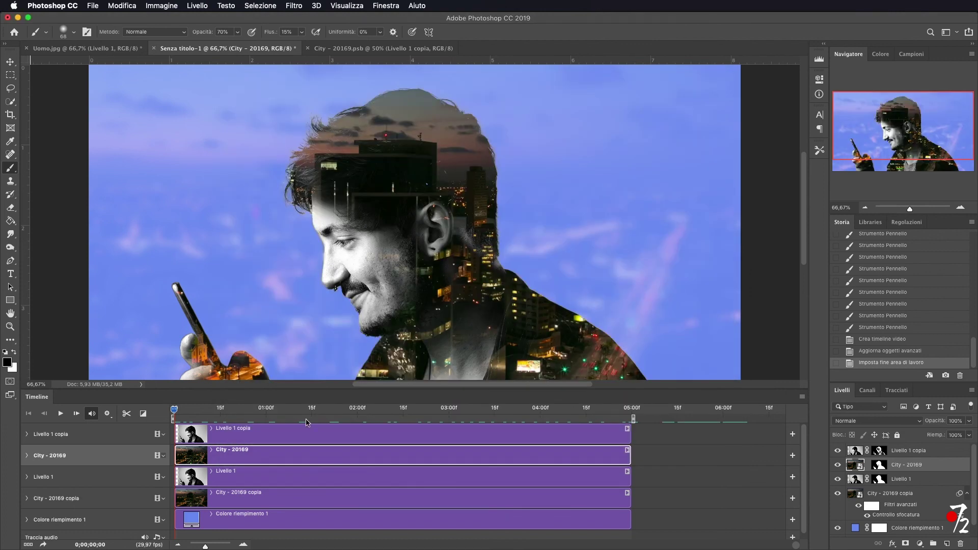
# Step: Review the video rendering settings, including the H.264 format, and cancel without rendering
pyautogui.click(88, 10)
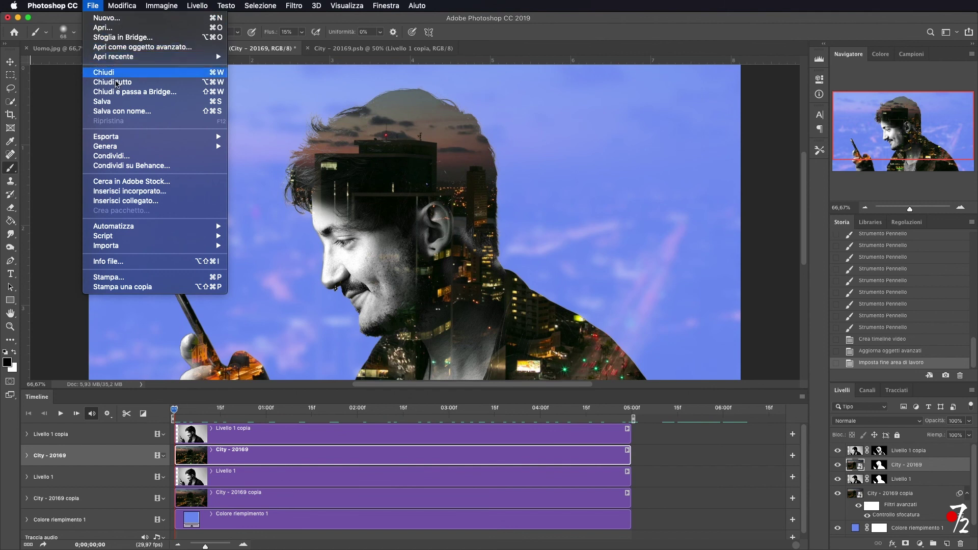
pyautogui.moveTo(127, 136)
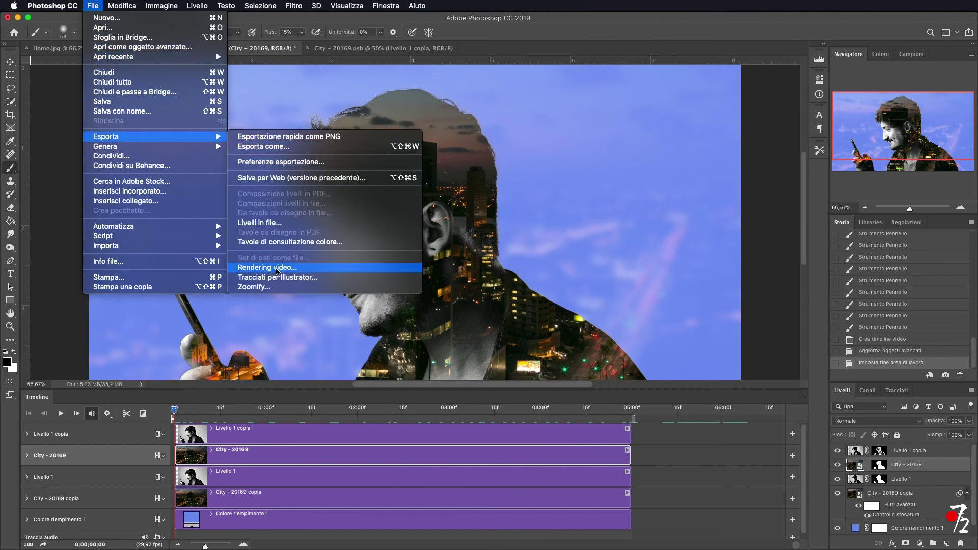
pyautogui.click(277, 272)
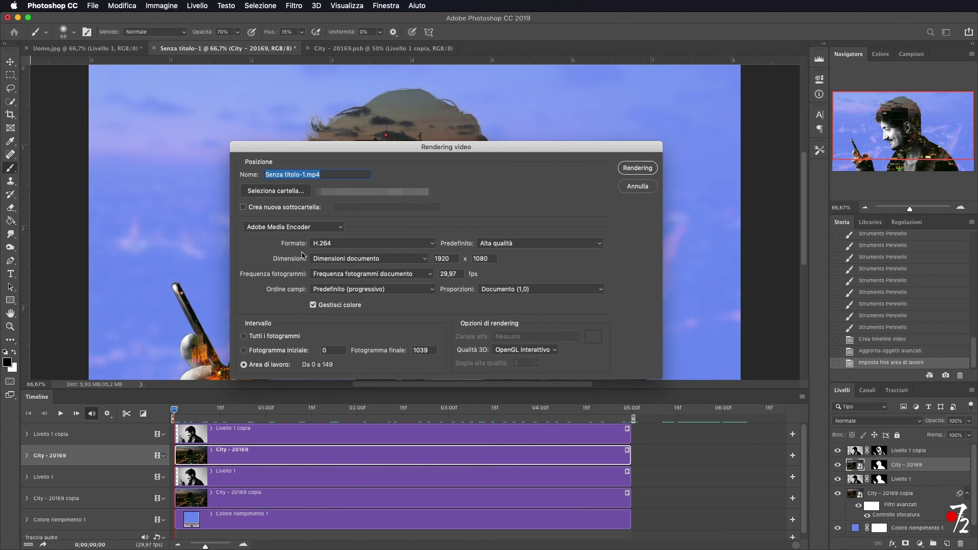
pyautogui.click(350, 245)
pyautogui.click(267, 250)
pyautogui.click(391, 243)
pyautogui.click(389, 250)
pyautogui.click(387, 246)
pyautogui.click(383, 241)
pyautogui.click(370, 243)
pyautogui.click(370, 234)
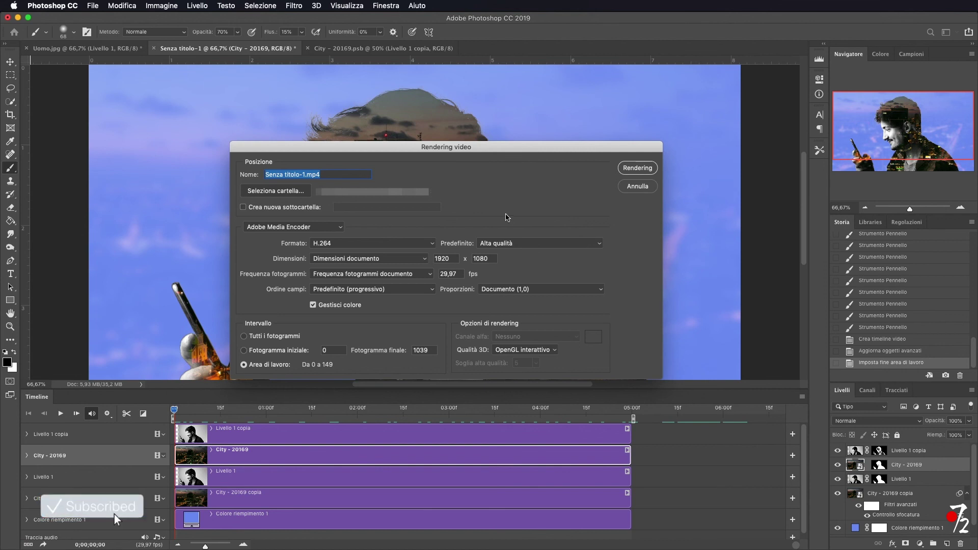
pyautogui.click(636, 187)
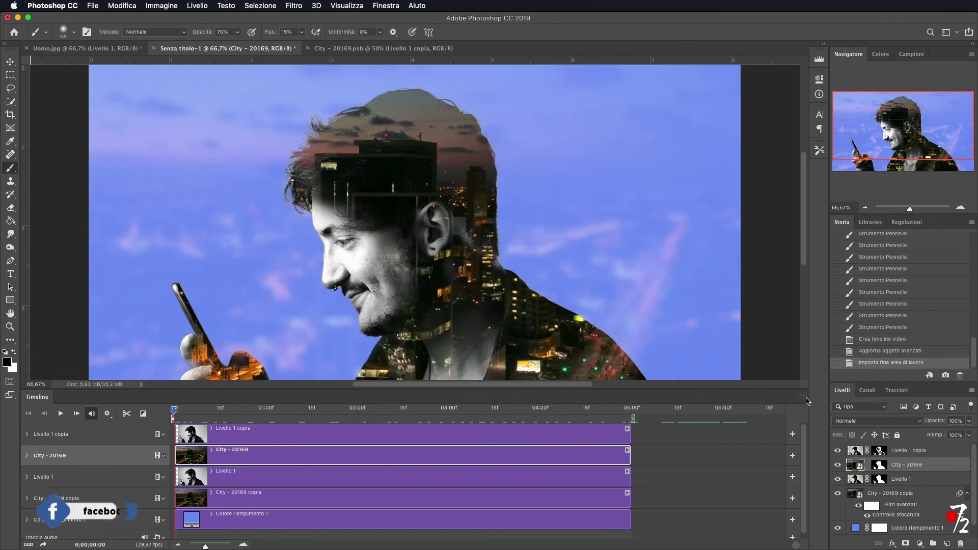
pyautogui.click(804, 398)
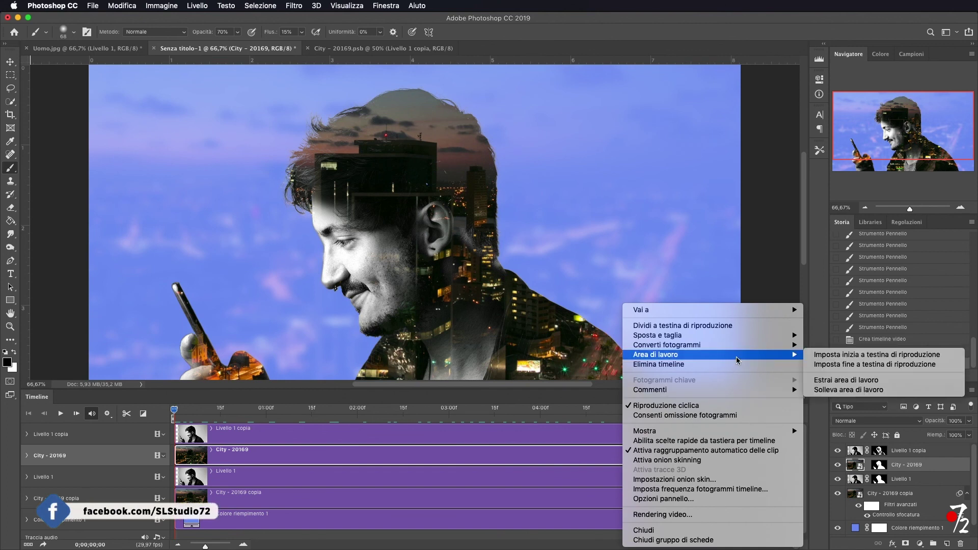
pyautogui.click(875, 364)
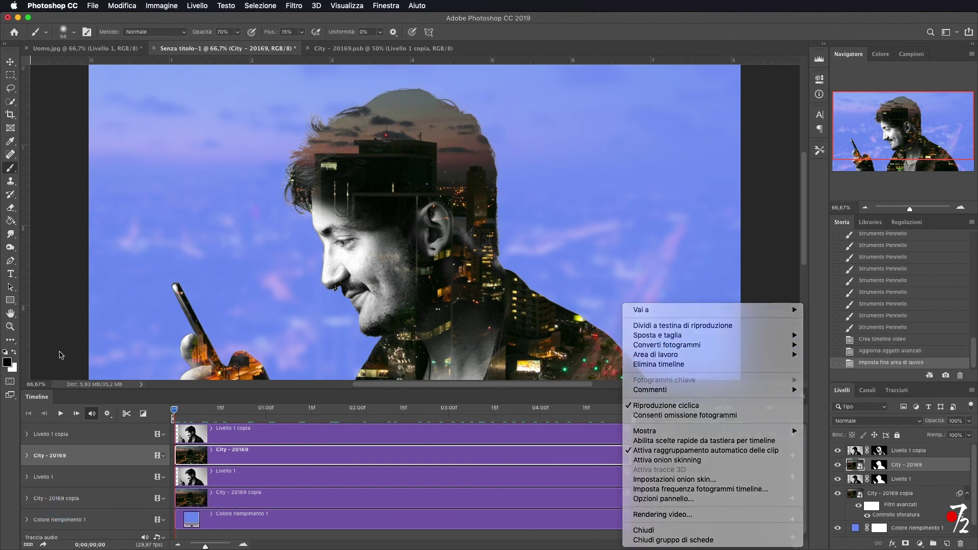